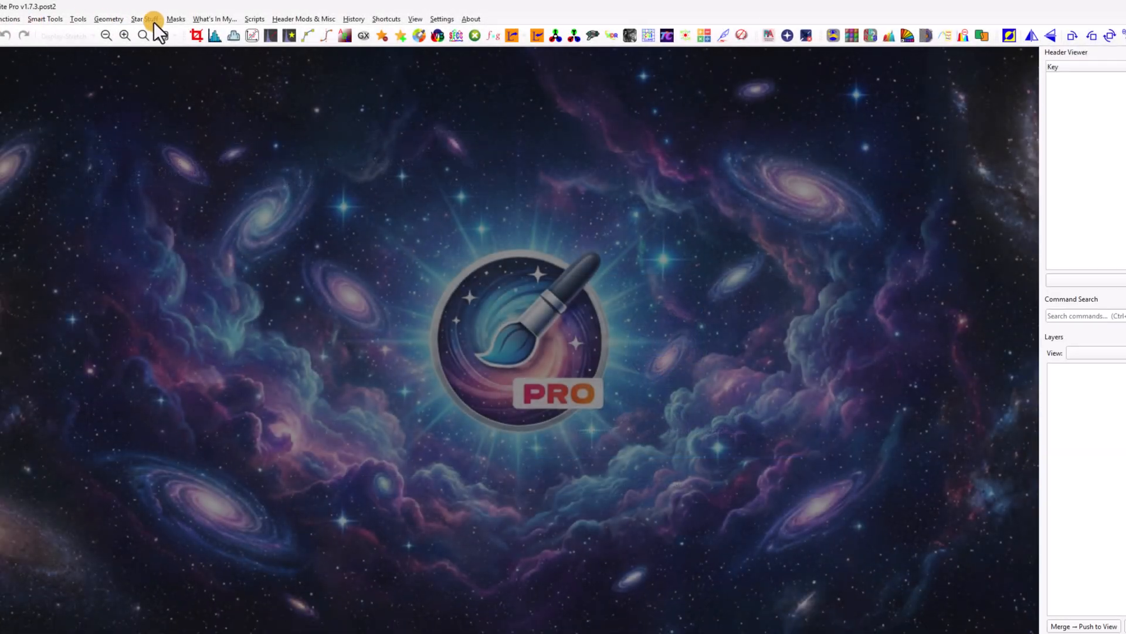
pyautogui.click(154, 22)
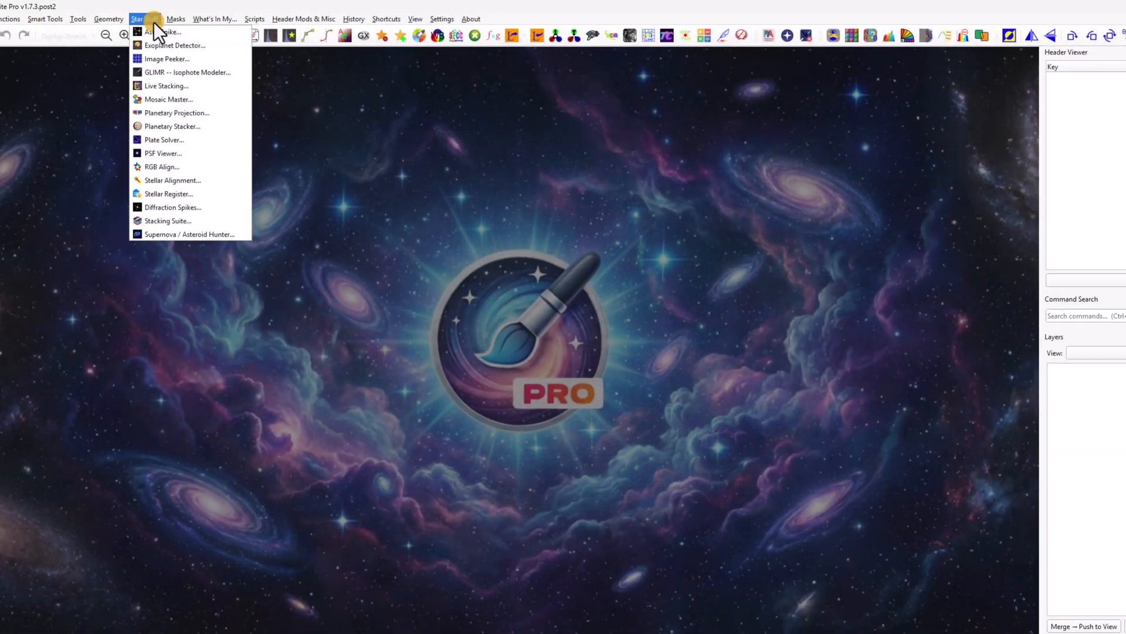
pyautogui.click(171, 127)
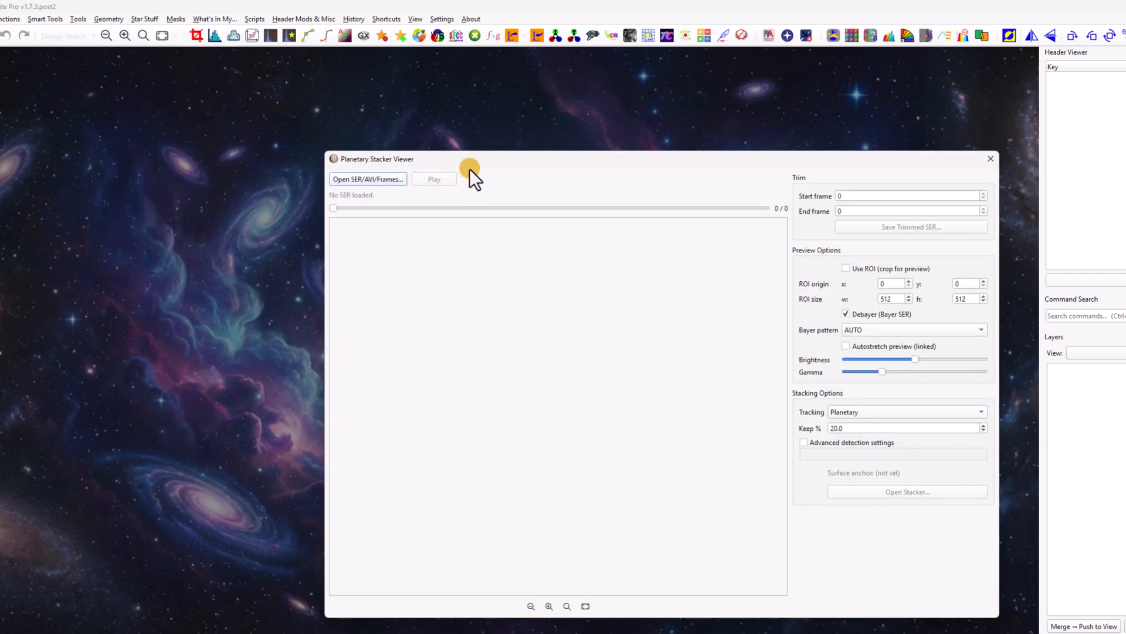
pyautogui.moveTo(469, 168); pyautogui.dragTo(349, 111)
pyautogui.click(235, 122)
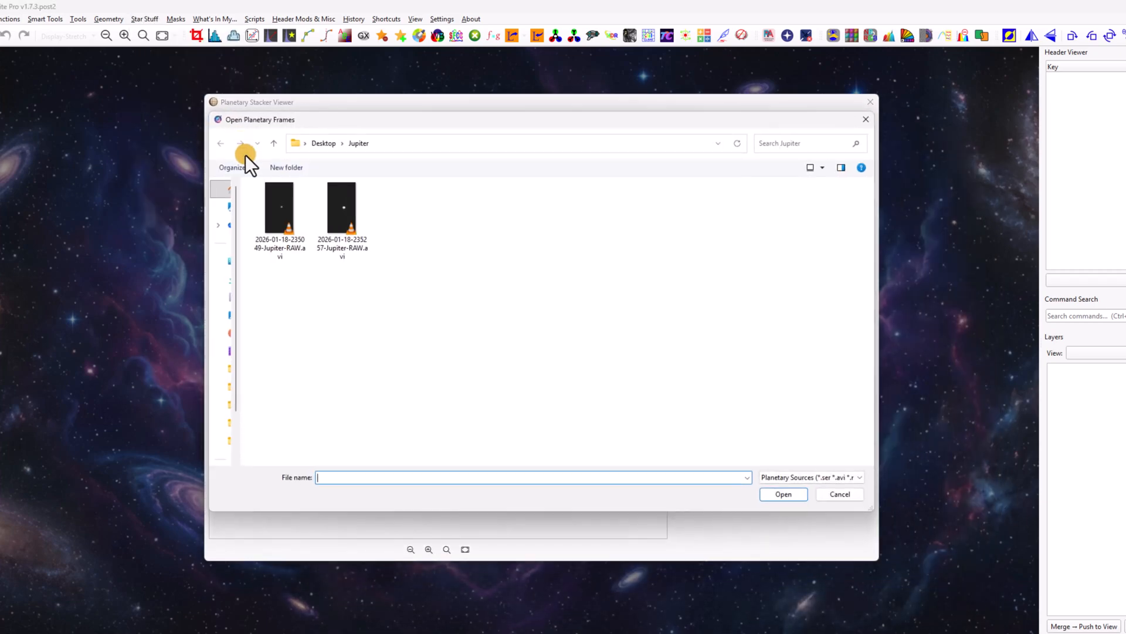
pyautogui.click(278, 254)
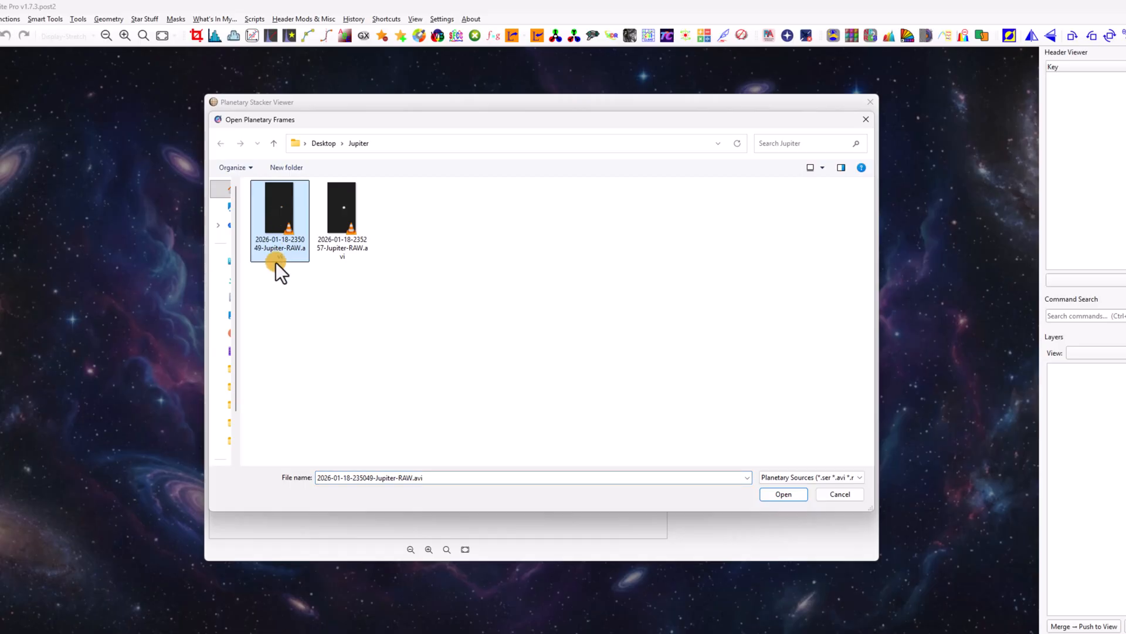
pyautogui.click(802, 494)
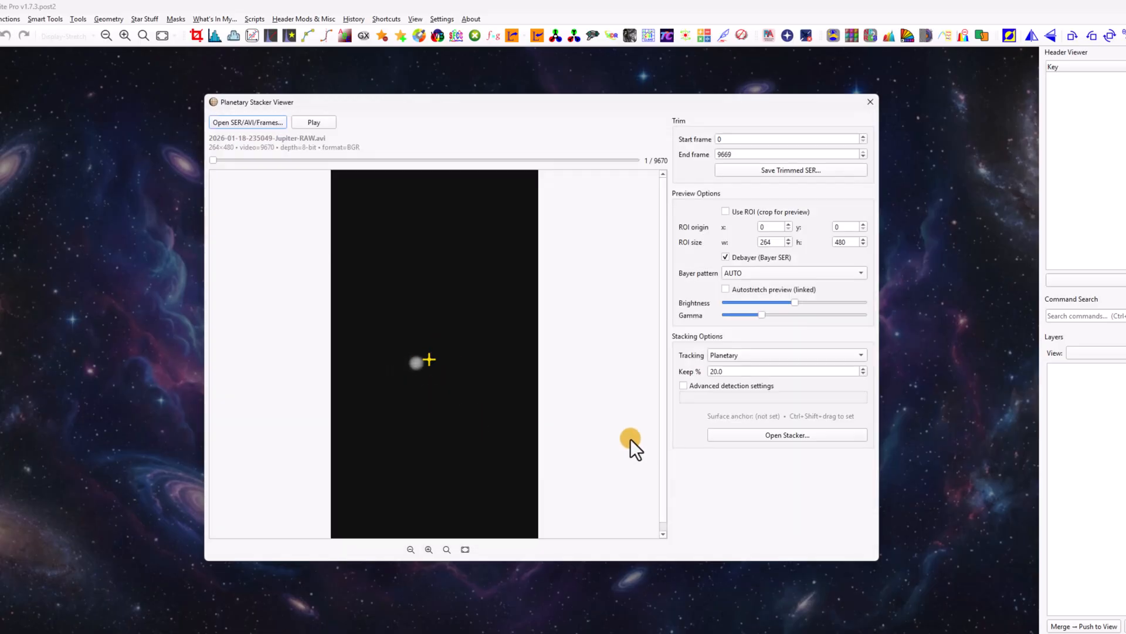
# Set the Bayer pattern to GRBG and analyze the video's frames in the stacker
pyautogui.click(861, 271)
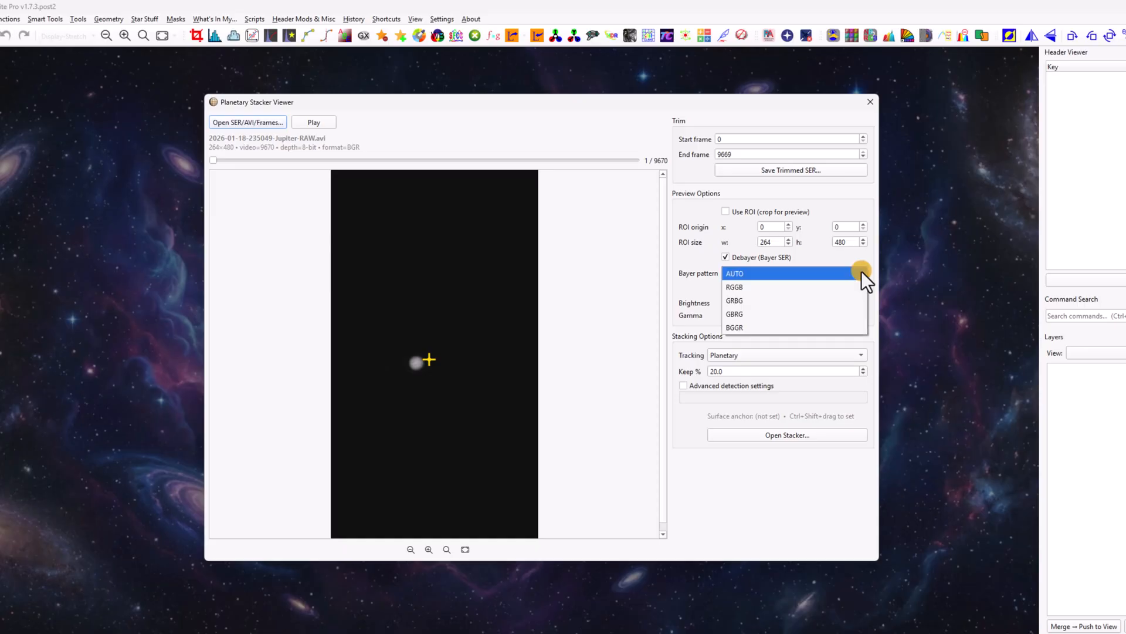
pyautogui.click(835, 304)
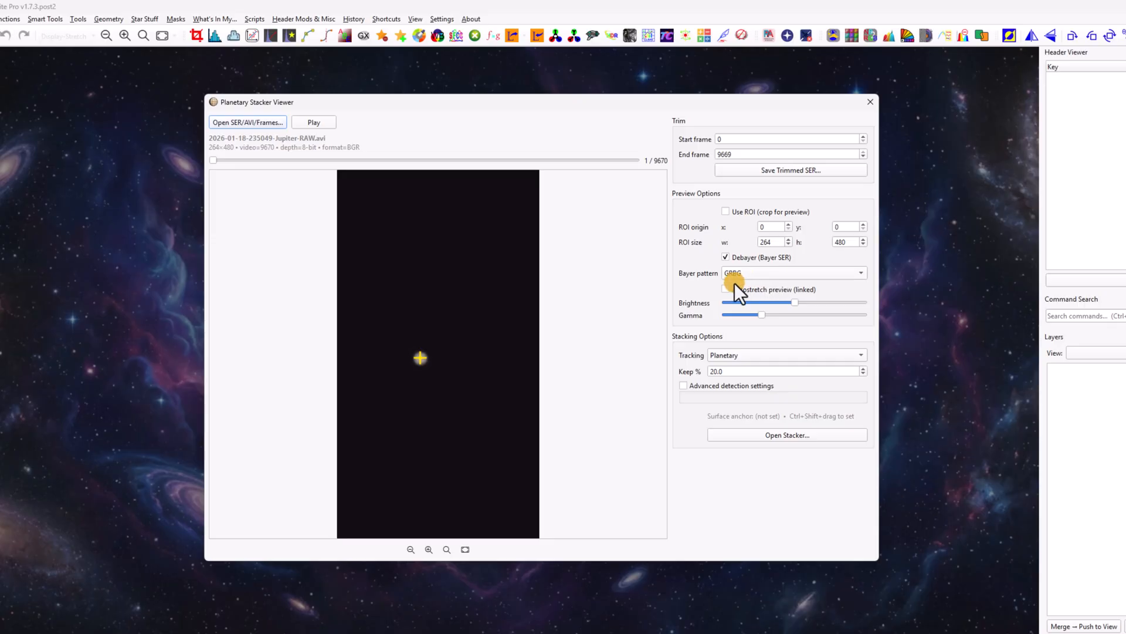
pyautogui.click(747, 438)
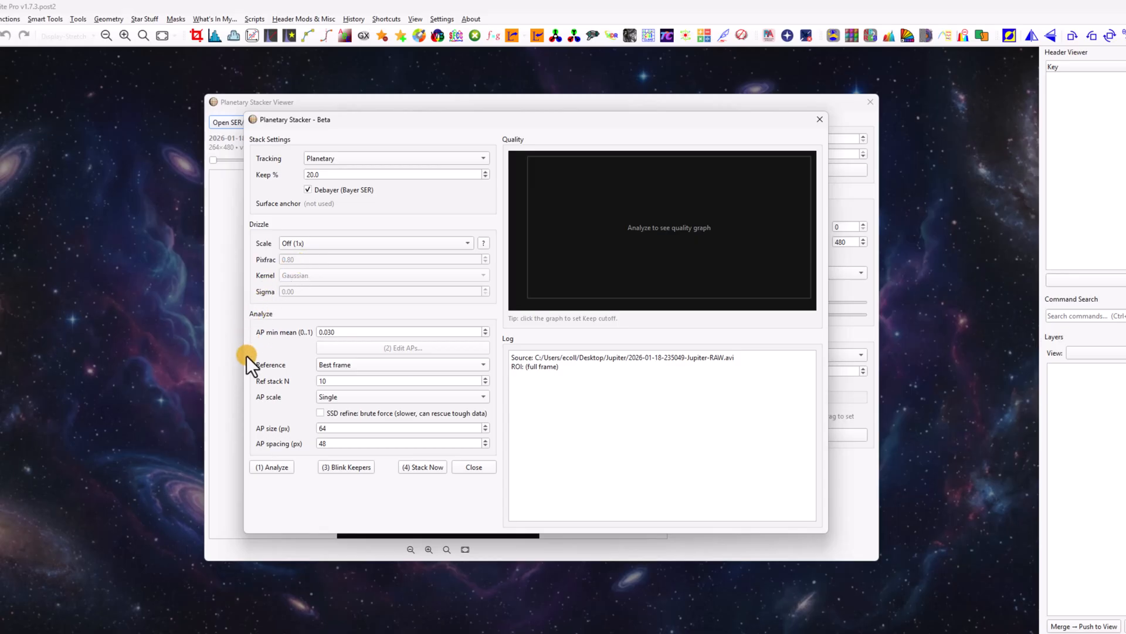
pyautogui.click(270, 467)
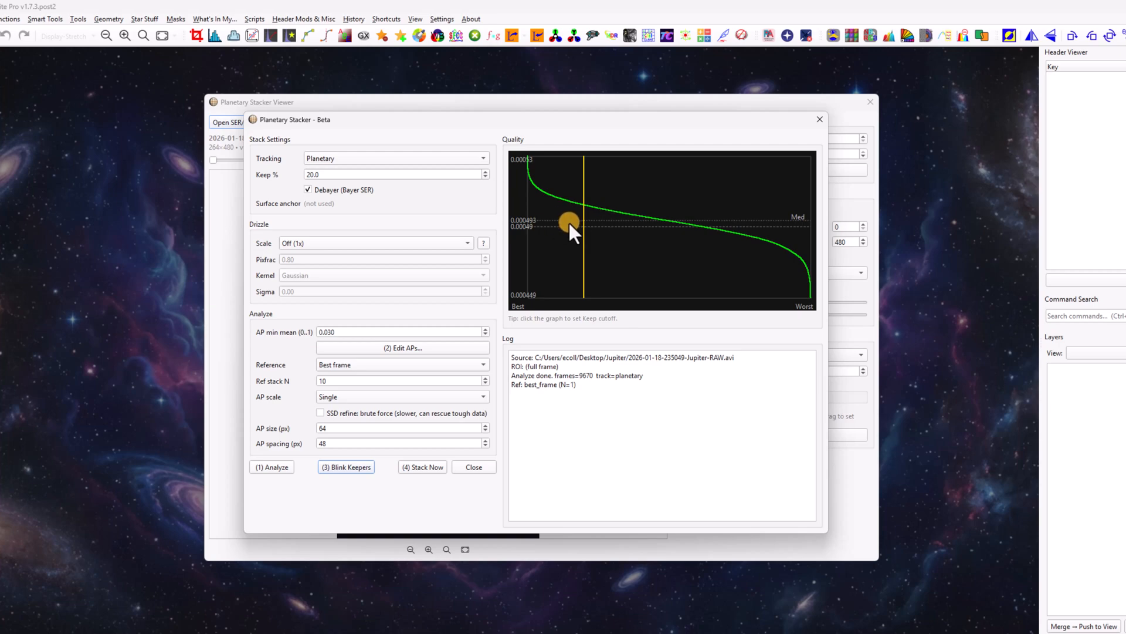
# Stack the best 20% of the analyzed frames and fit the stacked Jupiter image in a taller window
pyautogui.click(429, 467)
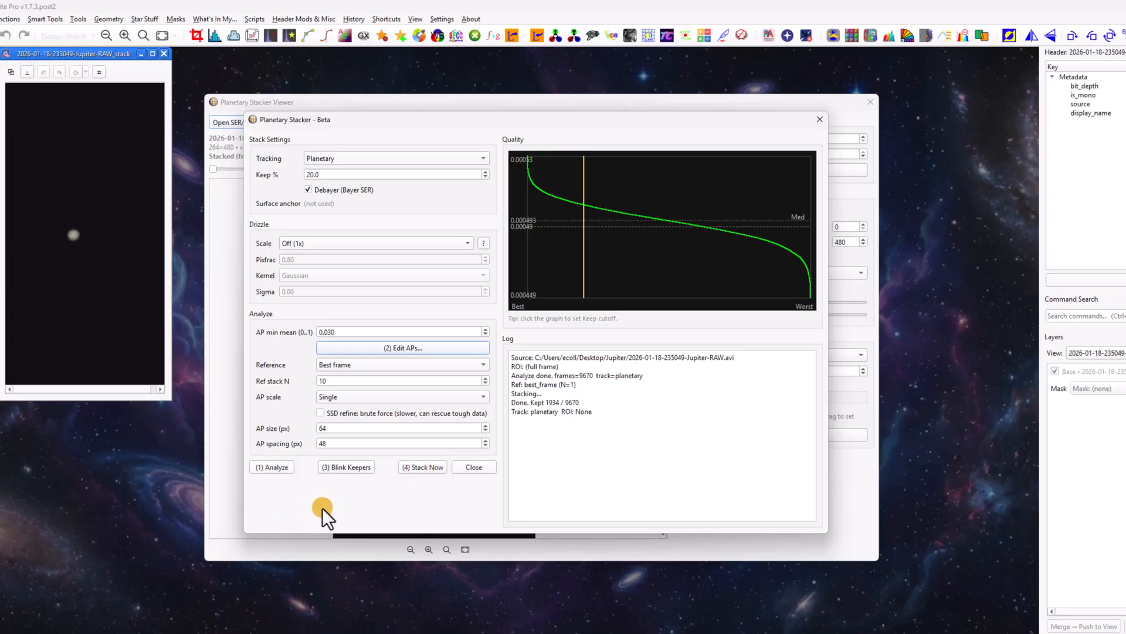
pyautogui.click(819, 119)
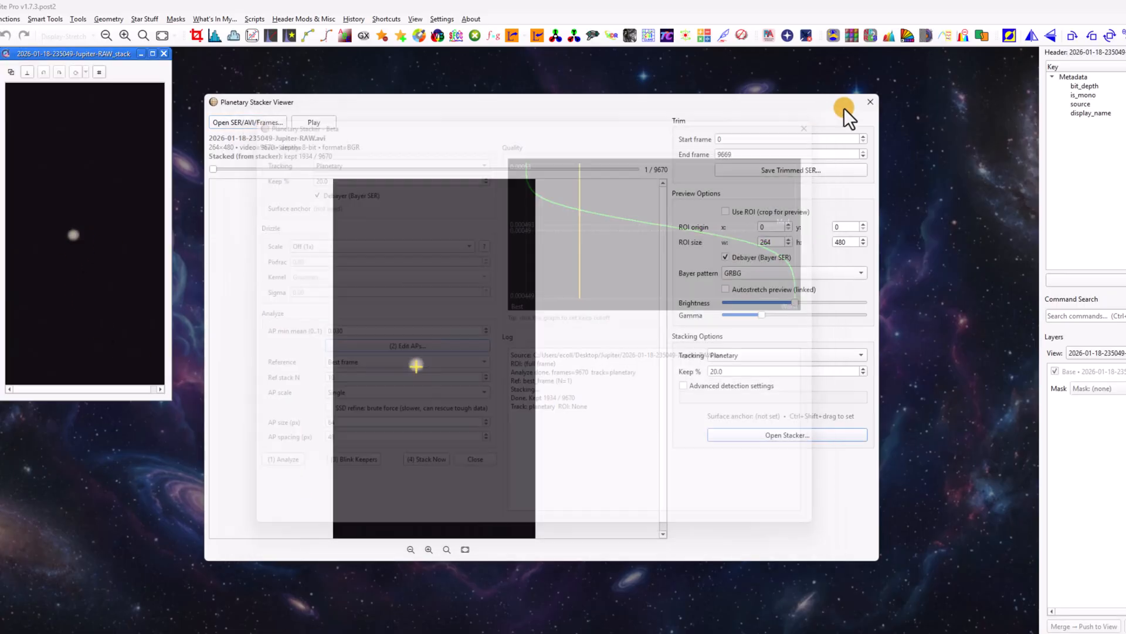
pyautogui.click(868, 103)
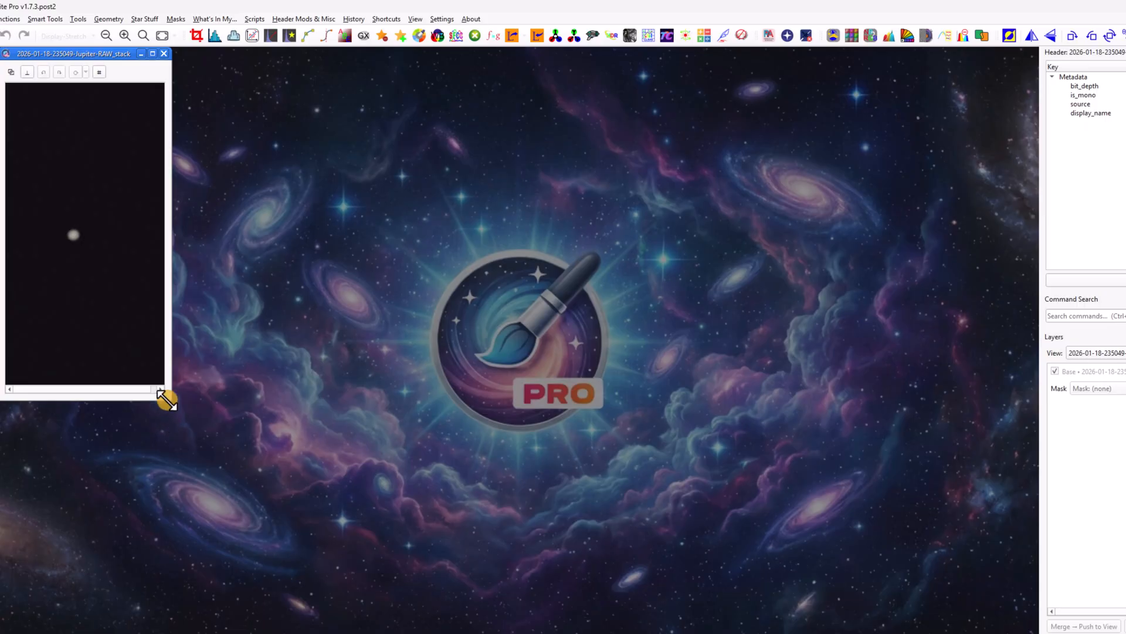
pyautogui.moveTo(167, 400); pyautogui.dragTo(221, 629)
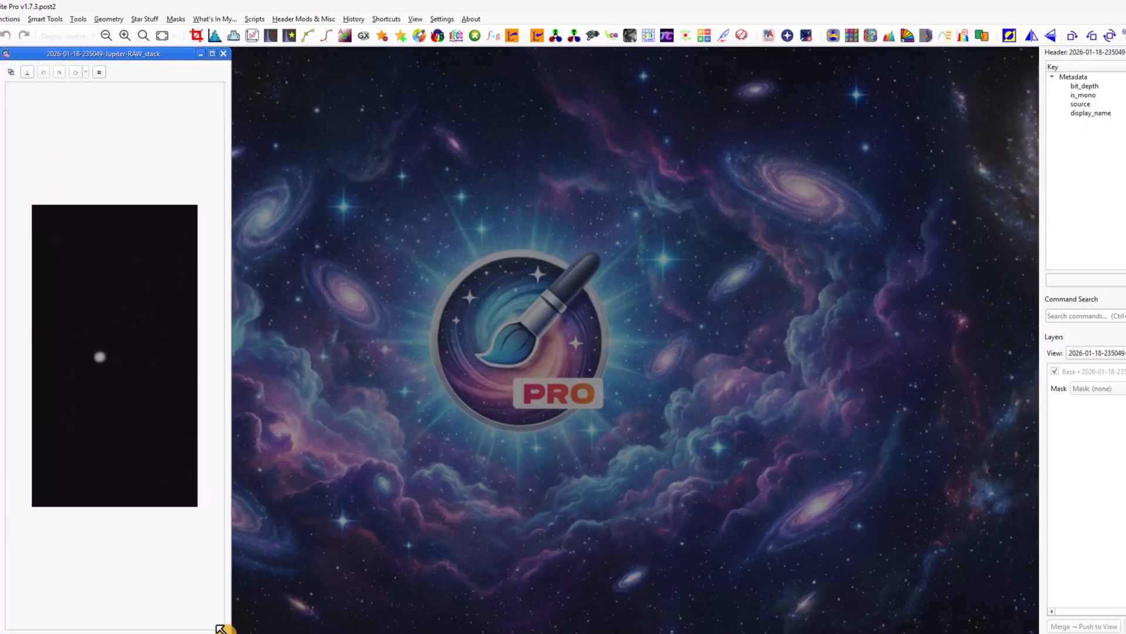
pyautogui.click(162, 36)
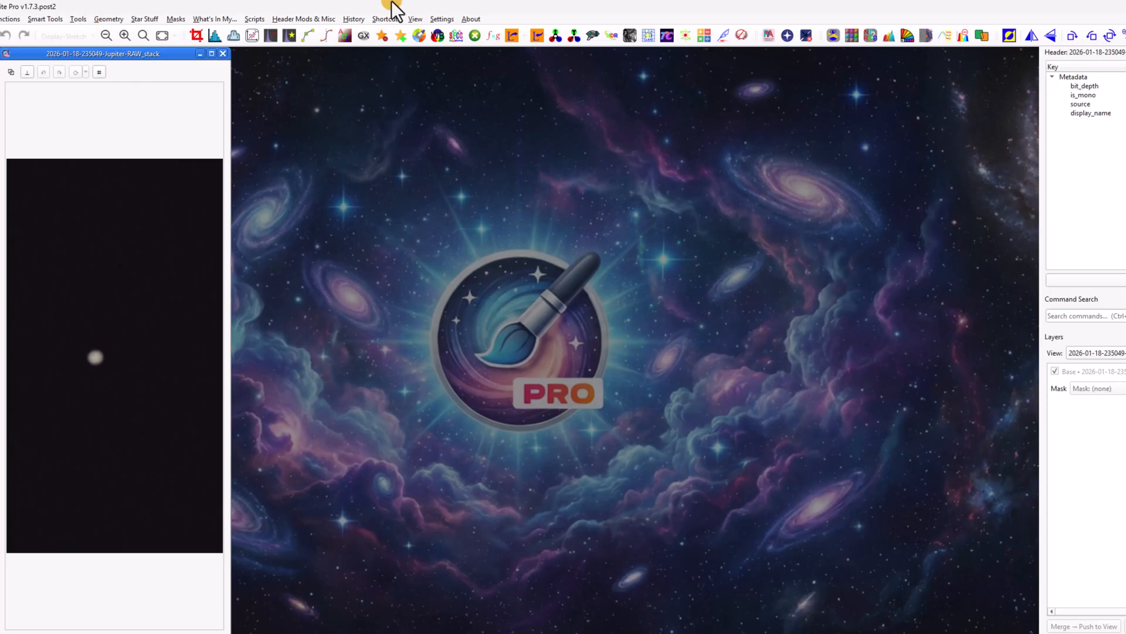
# Open Multiscale Decomposition for the stacked Jupiter image in an enlarged dialog and set the number of layers to 8
pyautogui.click(946, 36)
pyautogui.moveTo(691, 200); pyautogui.dragTo(567, 102)
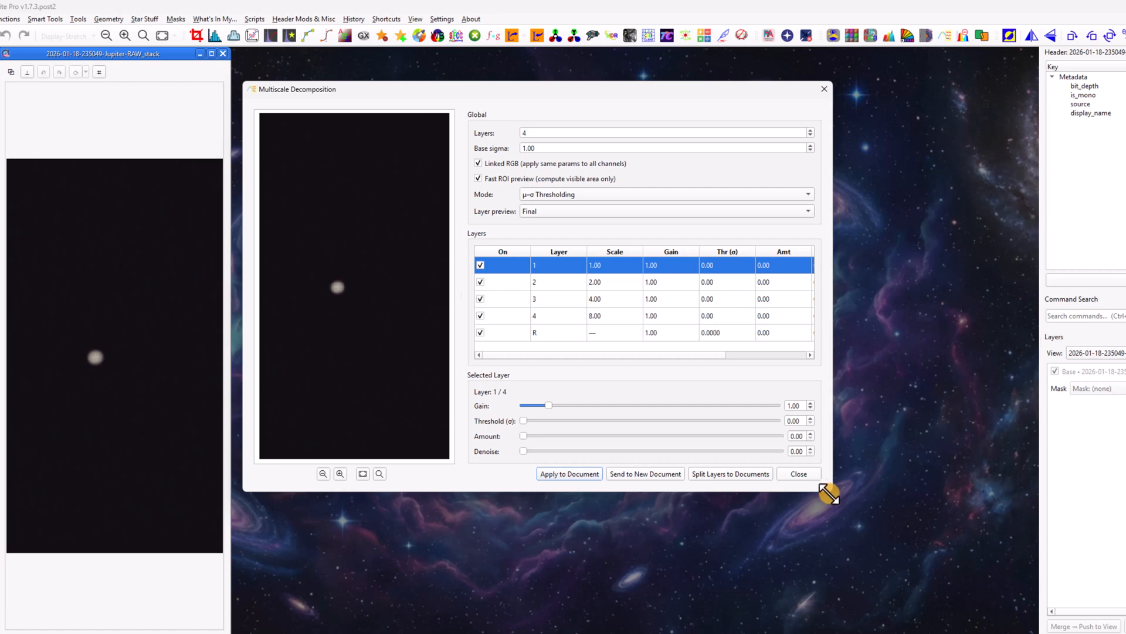
pyautogui.moveTo(830, 492); pyautogui.dragTo(1017, 627)
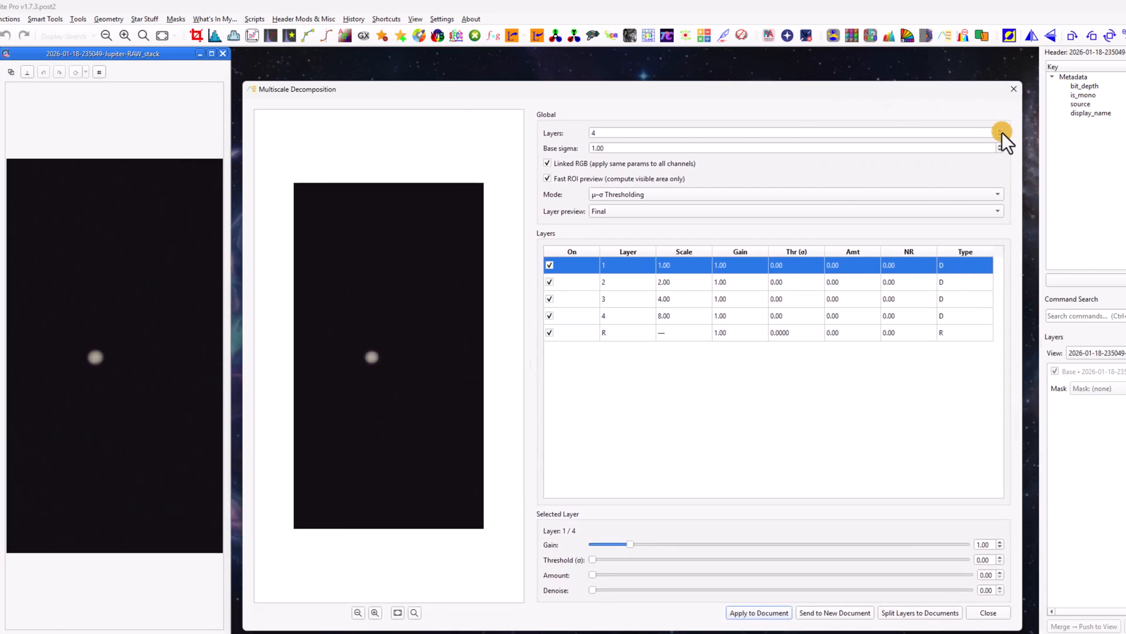
pyautogui.click(1001, 130)
pyautogui.click(1001, 129)
pyautogui.click(1000, 129)
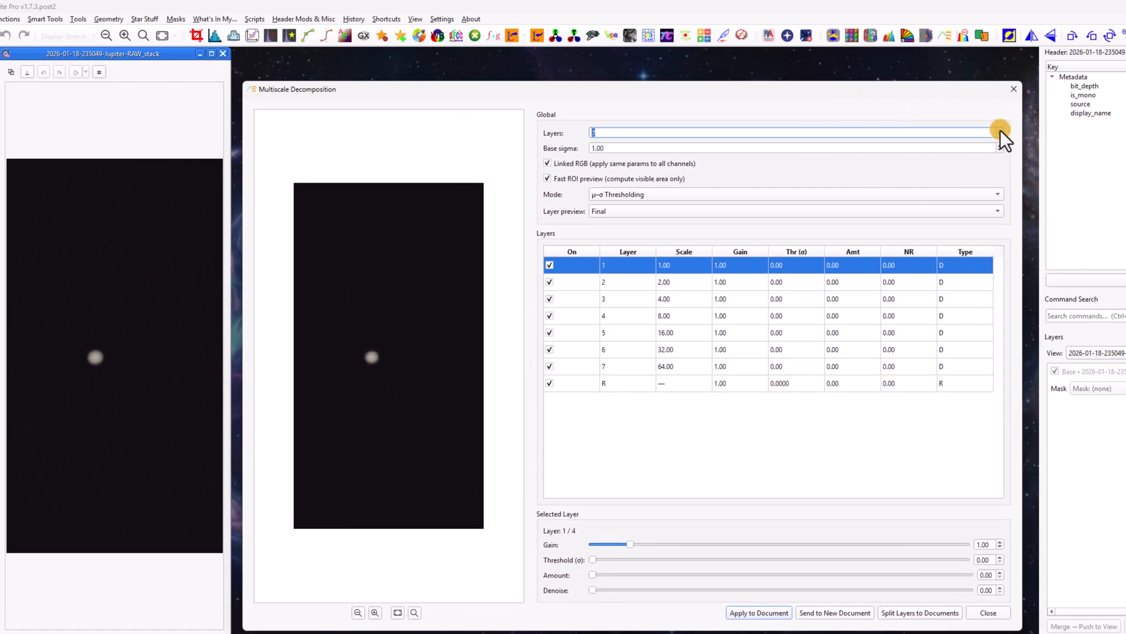
pyautogui.click(1001, 130)
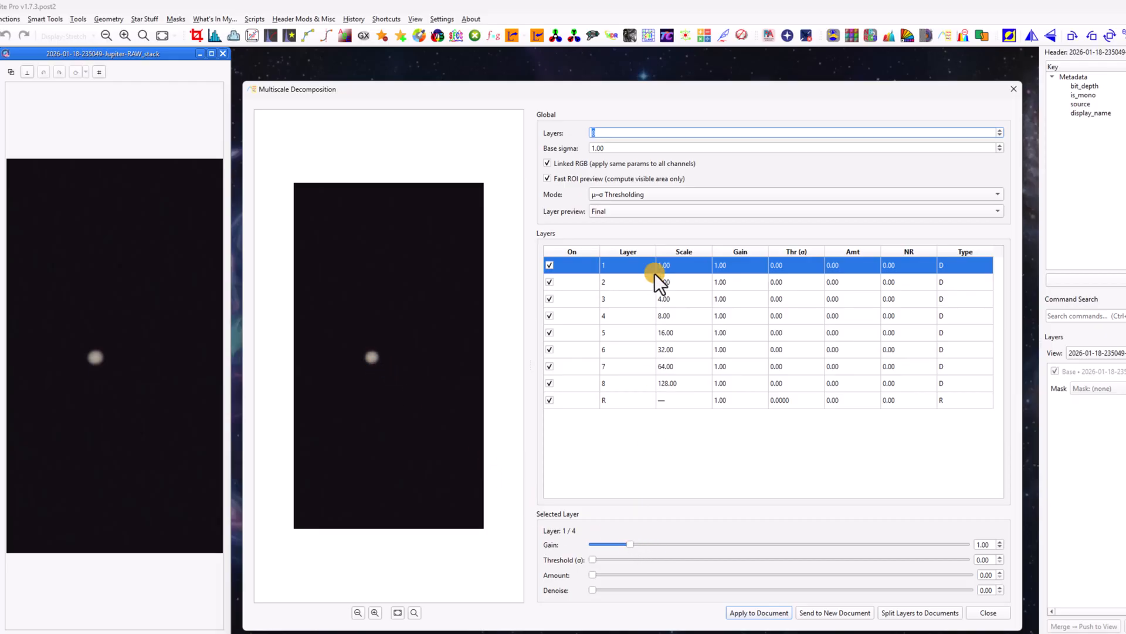
# Set the gain of layer 1 to 2.99 and send the sharpened result to a new document
pyautogui.click(631, 544)
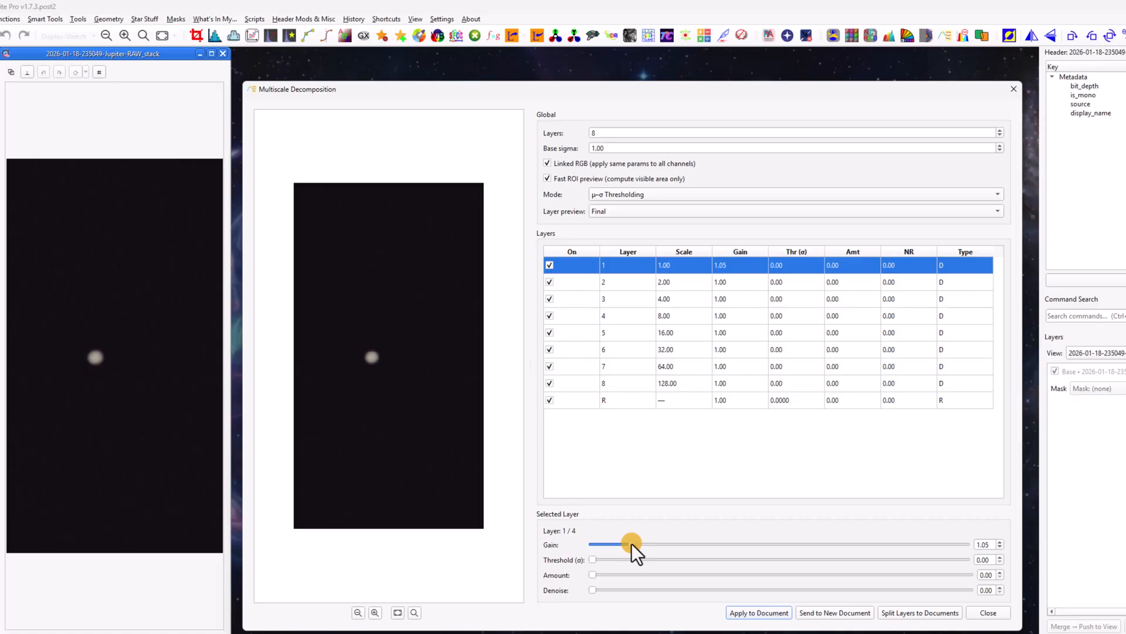
pyautogui.moveTo(644, 542); pyautogui.dragTo(674, 543)
pyautogui.moveTo(704, 536); pyautogui.dragTo(704, 536)
pyautogui.click(841, 613)
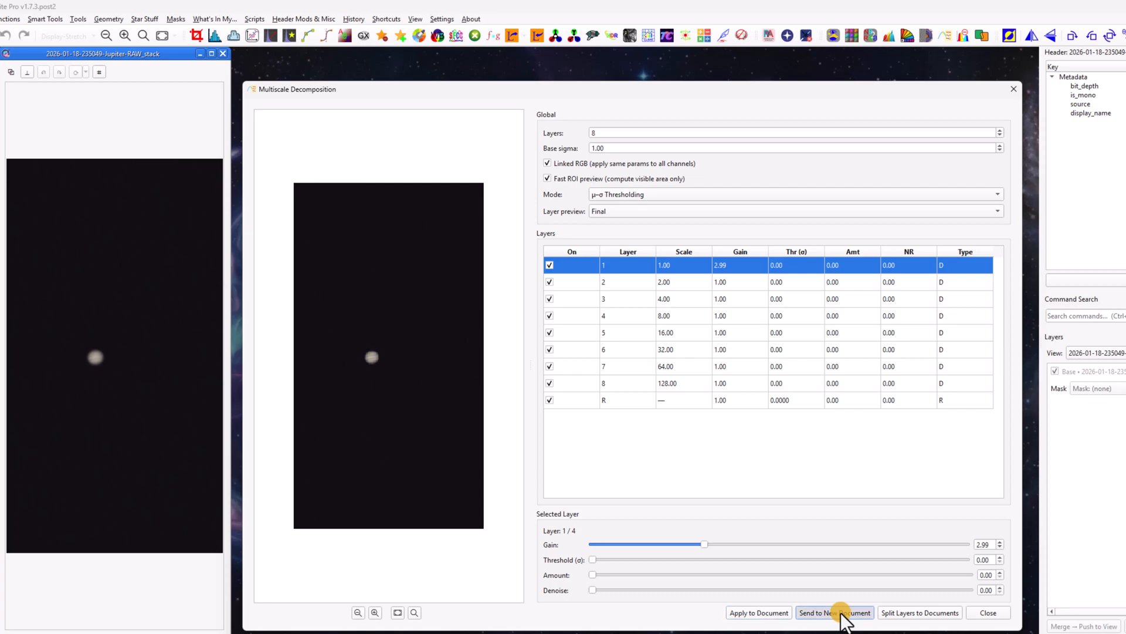
pyautogui.click(1008, 89)
# Enlarge the Multiscale Result window, fit its image, and place it partly over the original stack for comparison
pyautogui.moveTo(114, 82); pyautogui.dragTo(92, 55)
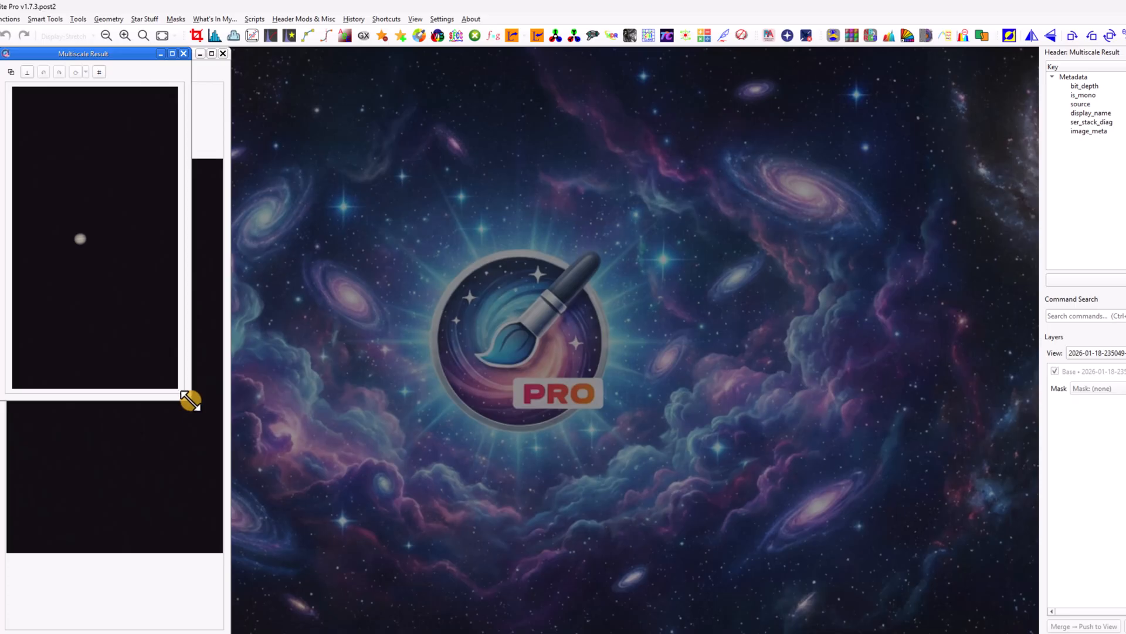
pyautogui.moveTo(191, 400); pyautogui.dragTo(230, 628)
pyautogui.moveTo(115, 53); pyautogui.dragTo(348, 55)
pyautogui.click(162, 36)
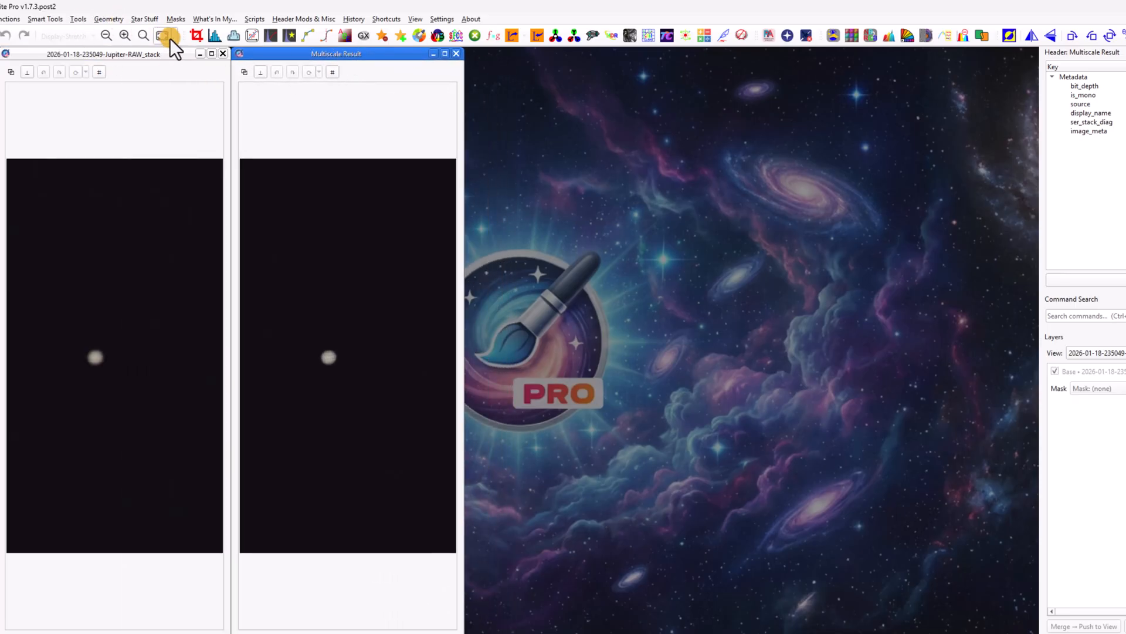
pyautogui.click(130, 214)
pyautogui.moveTo(403, 55); pyautogui.dragTo(287, 54)
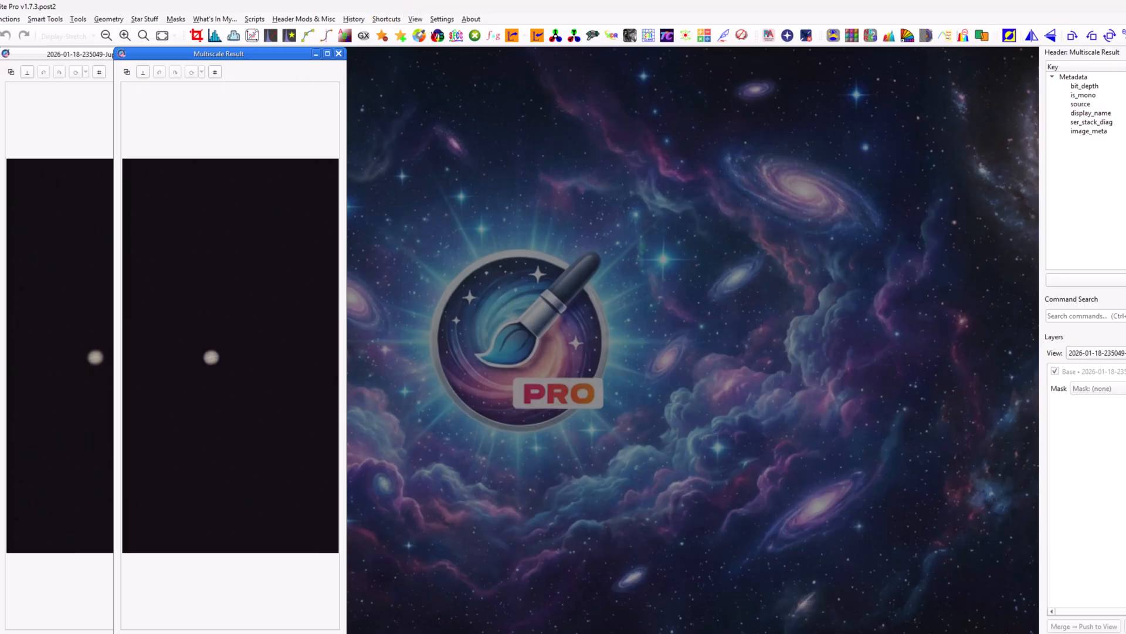
# Sharpen the Multiscale Result again with an 8-layer Multiscale Decomposition, layer 1 gain 3.02, and send it to a new document
pyautogui.click(945, 36)
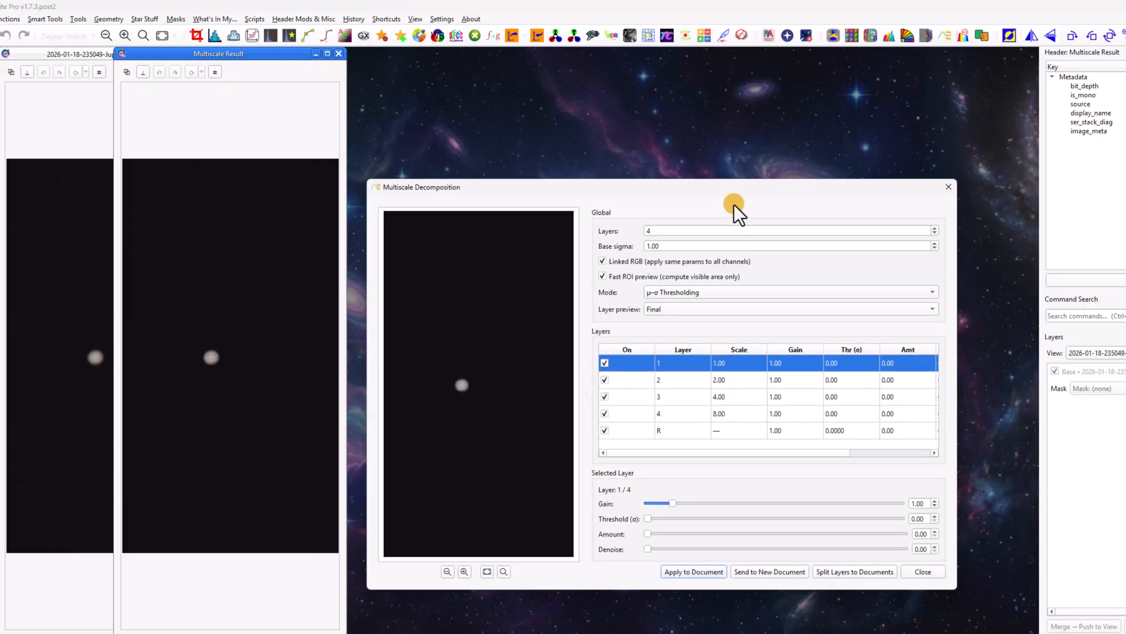
pyautogui.click(935, 228)
pyautogui.click(934, 228)
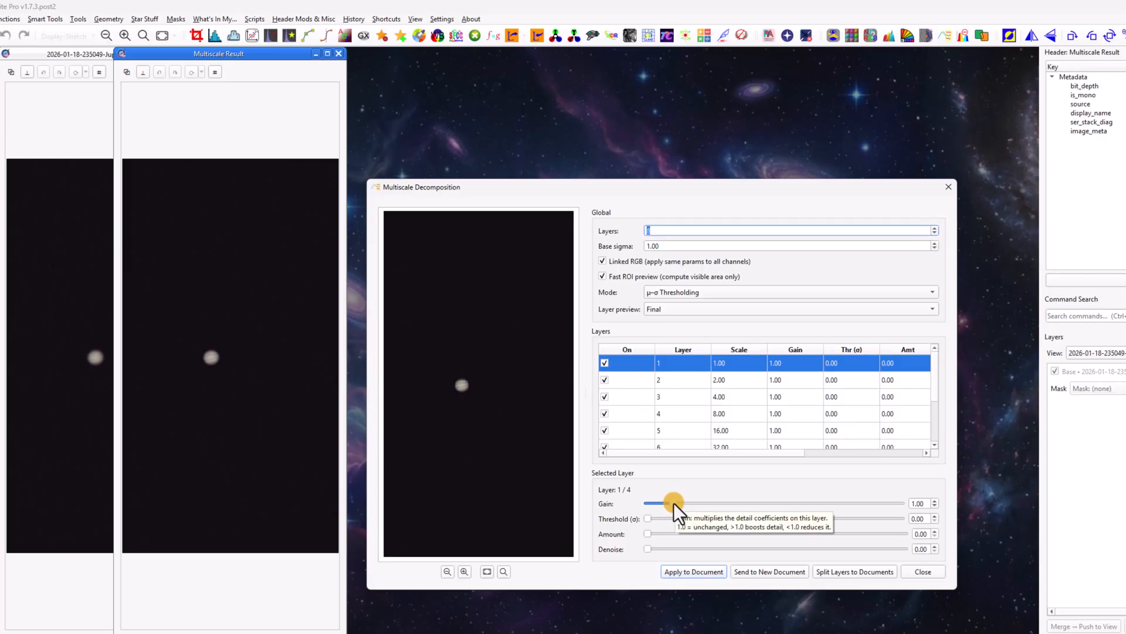
pyautogui.moveTo(675, 503); pyautogui.dragTo(720, 503)
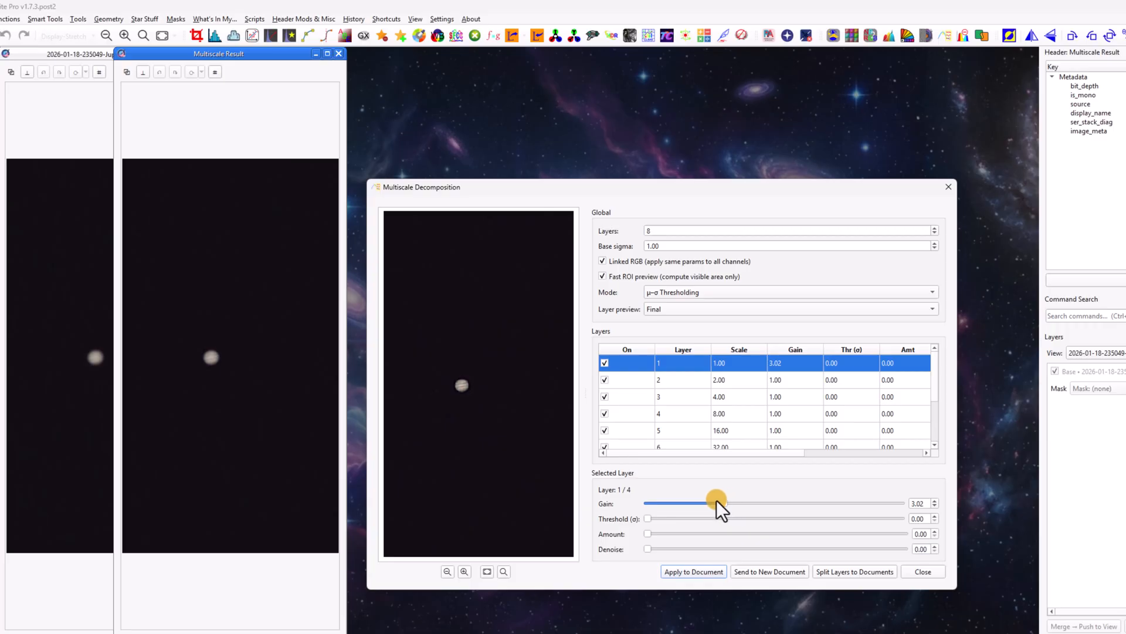
pyautogui.click(780, 573)
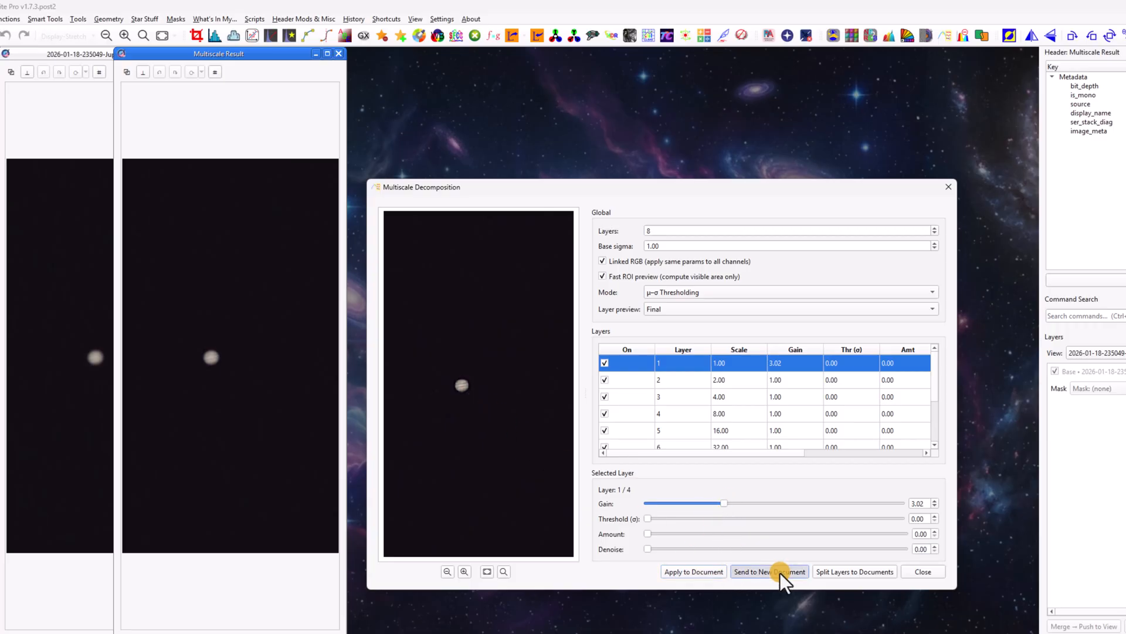
pyautogui.click(947, 189)
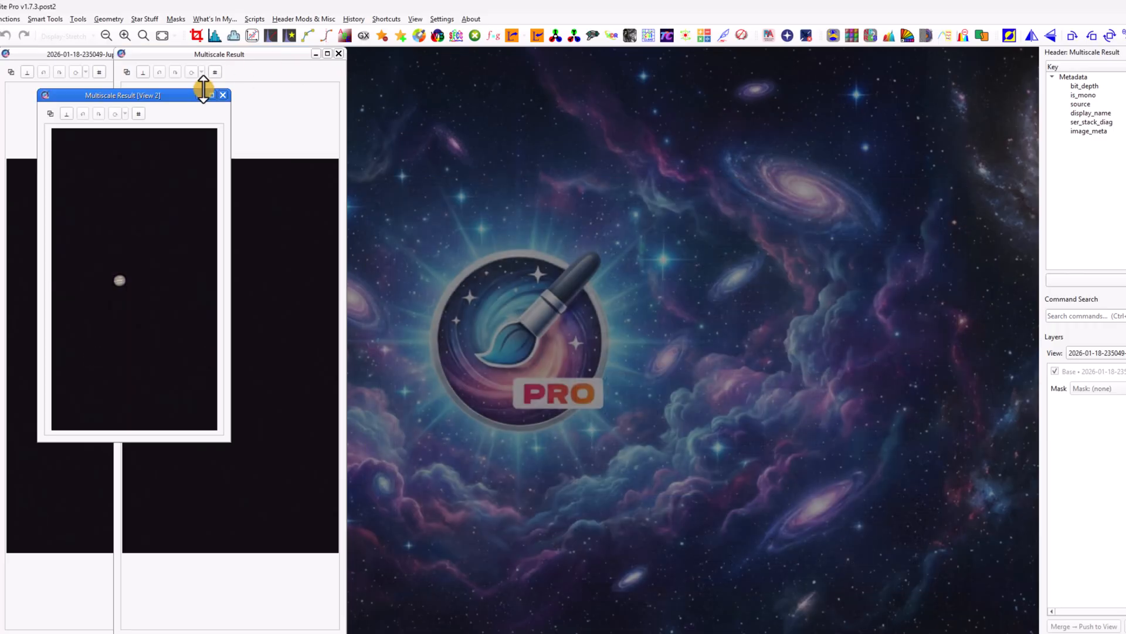
# Enlarge the second multiscale result's window, fit its image, and place it beside the first result
pyautogui.moveTo(164, 97); pyautogui.dragTo(244, 55)
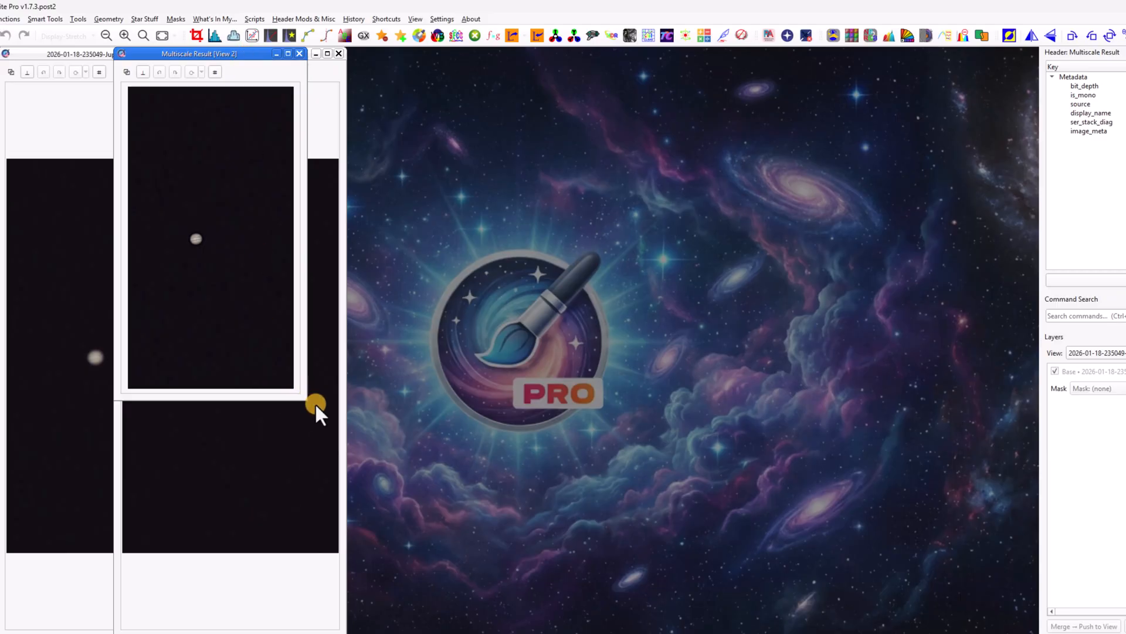
pyautogui.moveTo(306, 400); pyautogui.dragTo(345, 631)
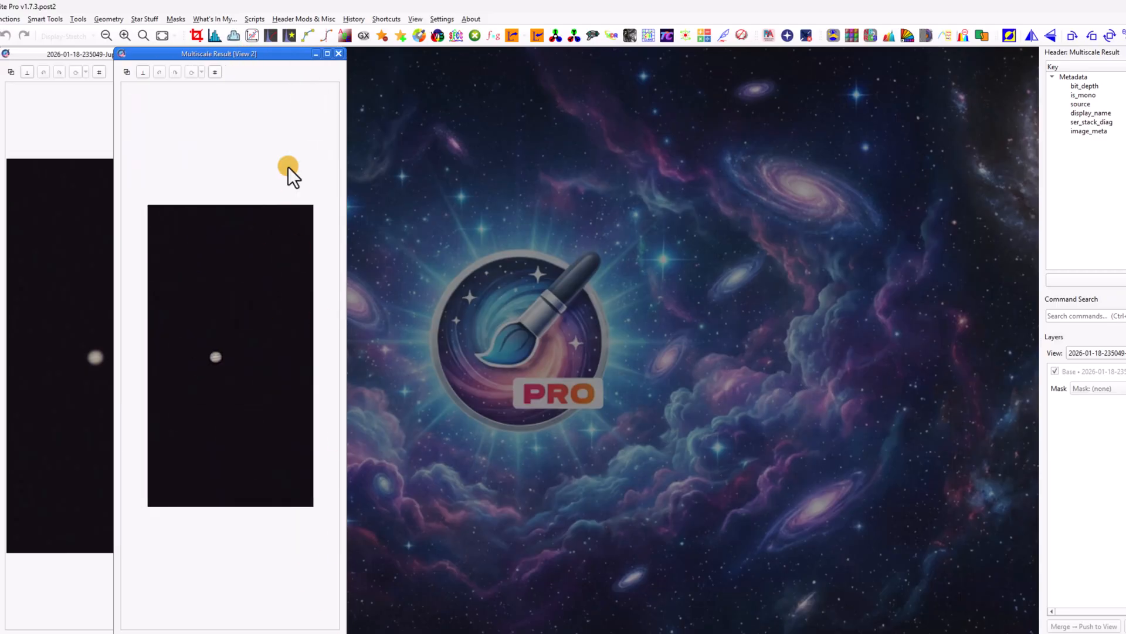
pyautogui.moveTo(221, 54); pyautogui.dragTo(356, 44)
pyautogui.click(162, 35)
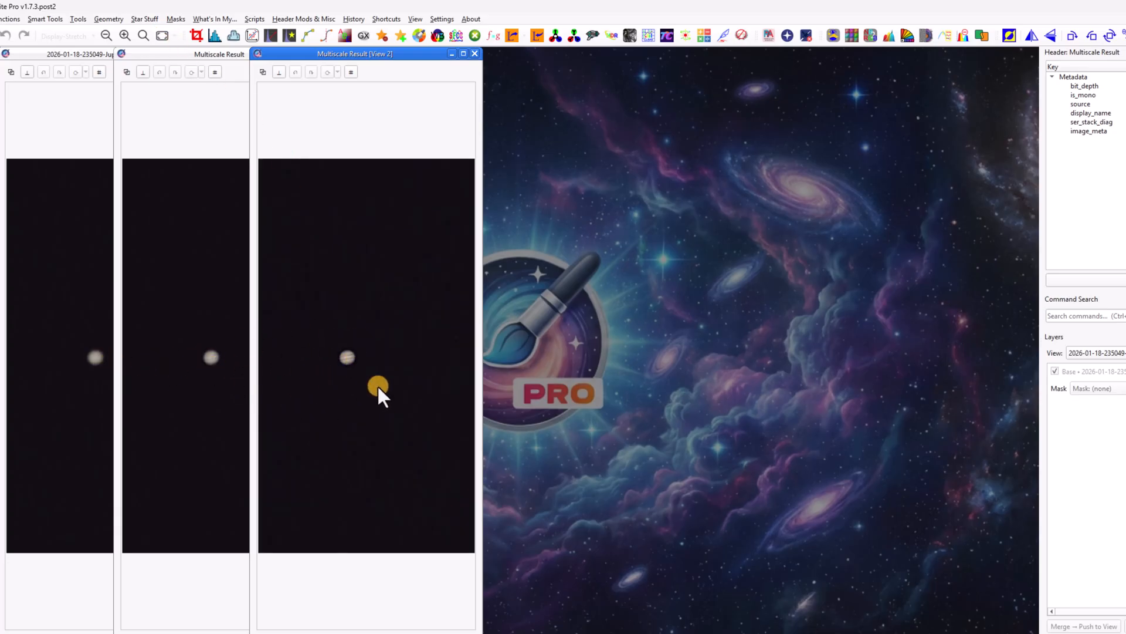
# Open Multiscale Decomposition for the second multiscale result, set the number of layers to 8, and enlarge the dialog
pyautogui.click(946, 36)
pyautogui.doubleClick(934, 229)
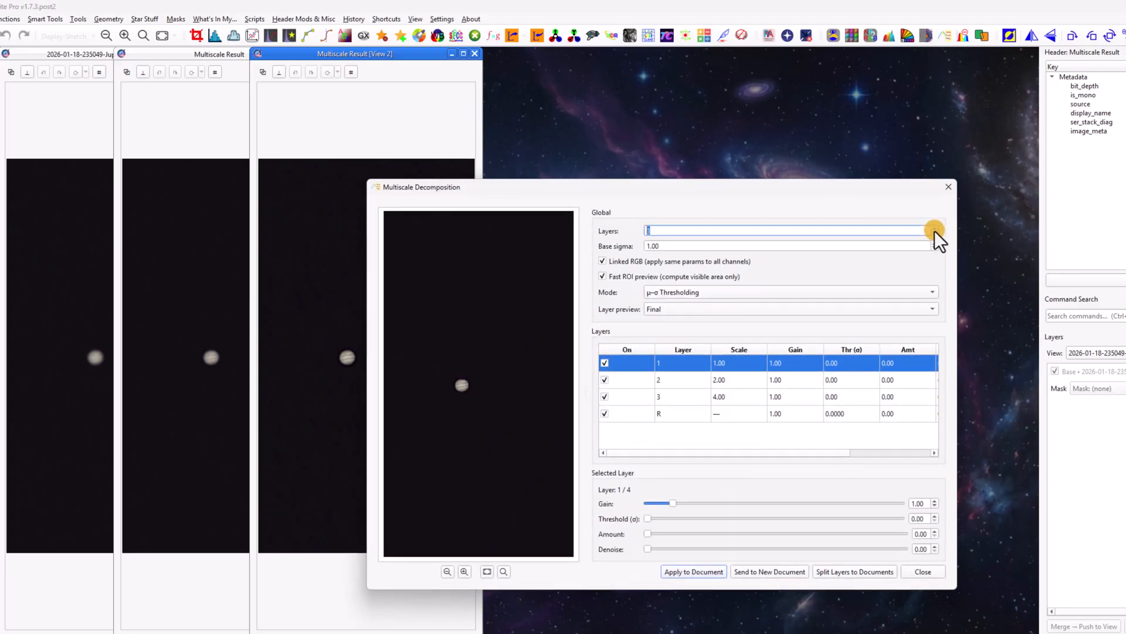
pyautogui.click(934, 227)
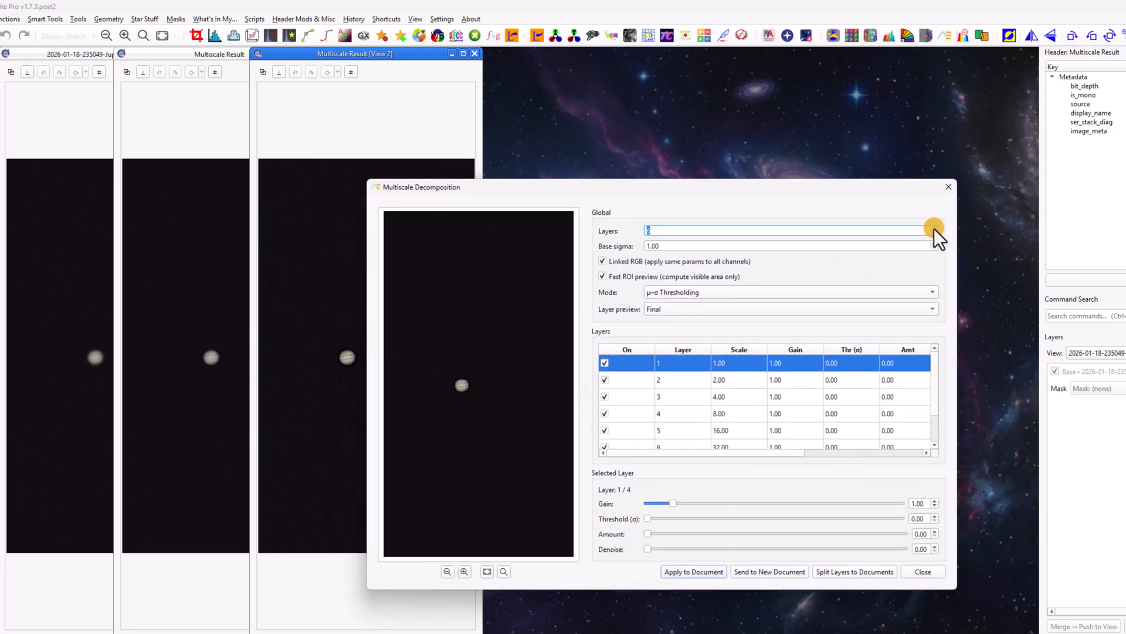
pyautogui.click(934, 228)
pyautogui.click(934, 228)
pyautogui.moveTo(825, 190); pyautogui.dragTo(769, 80)
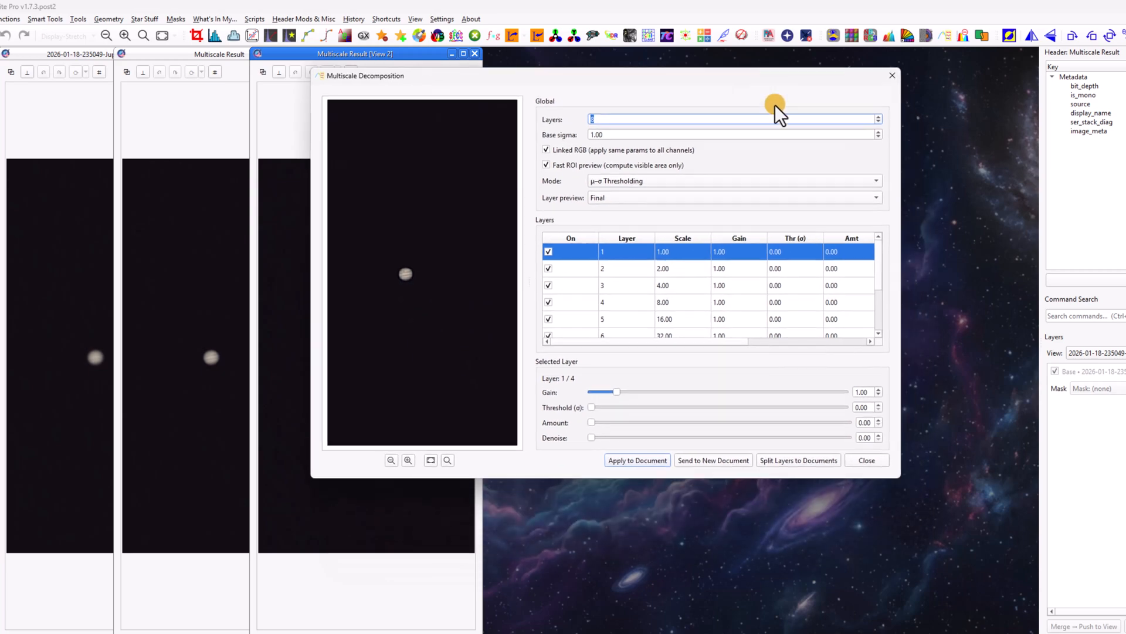
pyautogui.moveTo(1001, 607); pyautogui.dragTo(1019, 607)
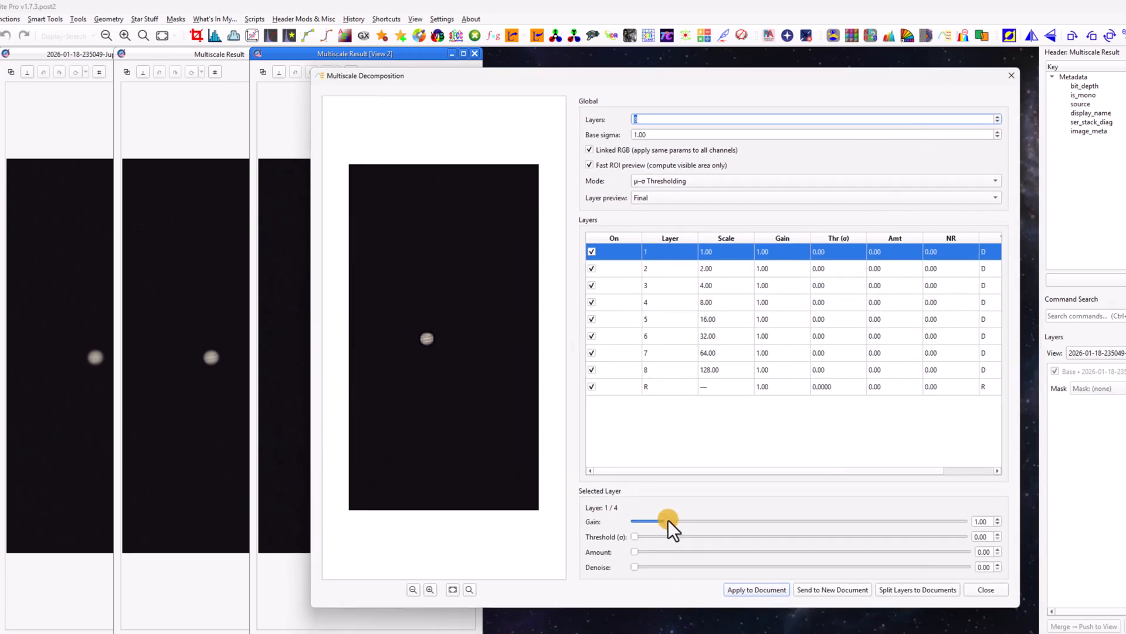
# Set the layer 1 gain to 2.03, send the sharpened image to a new document, and close Multiscale Decomposition
pyautogui.moveTo(667, 520); pyautogui.dragTo(693, 519)
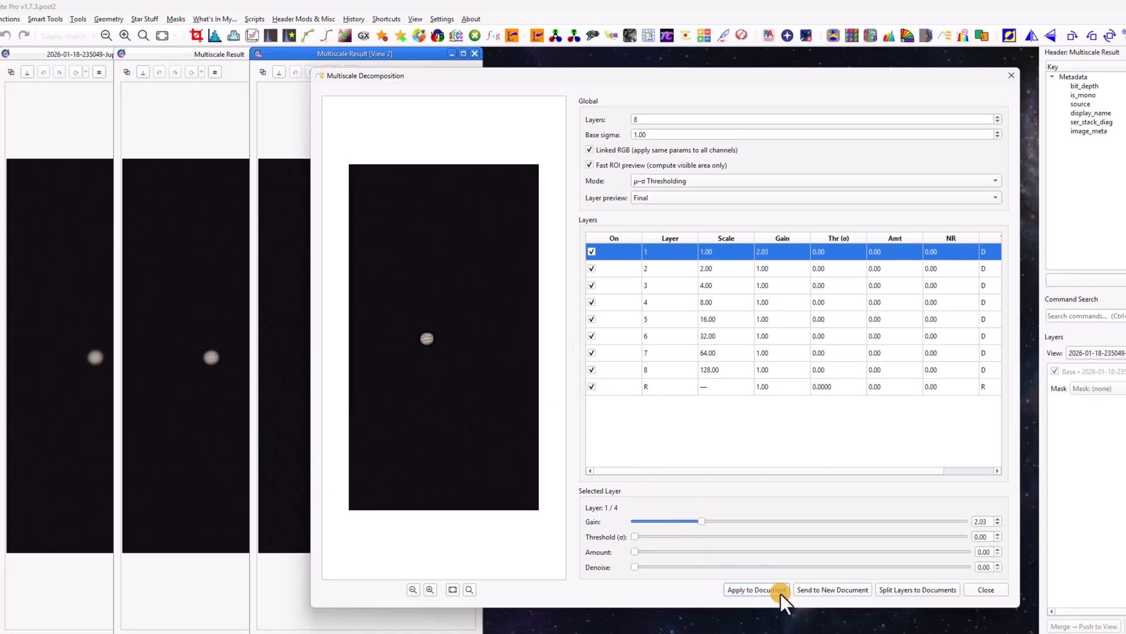
pyautogui.click(843, 591)
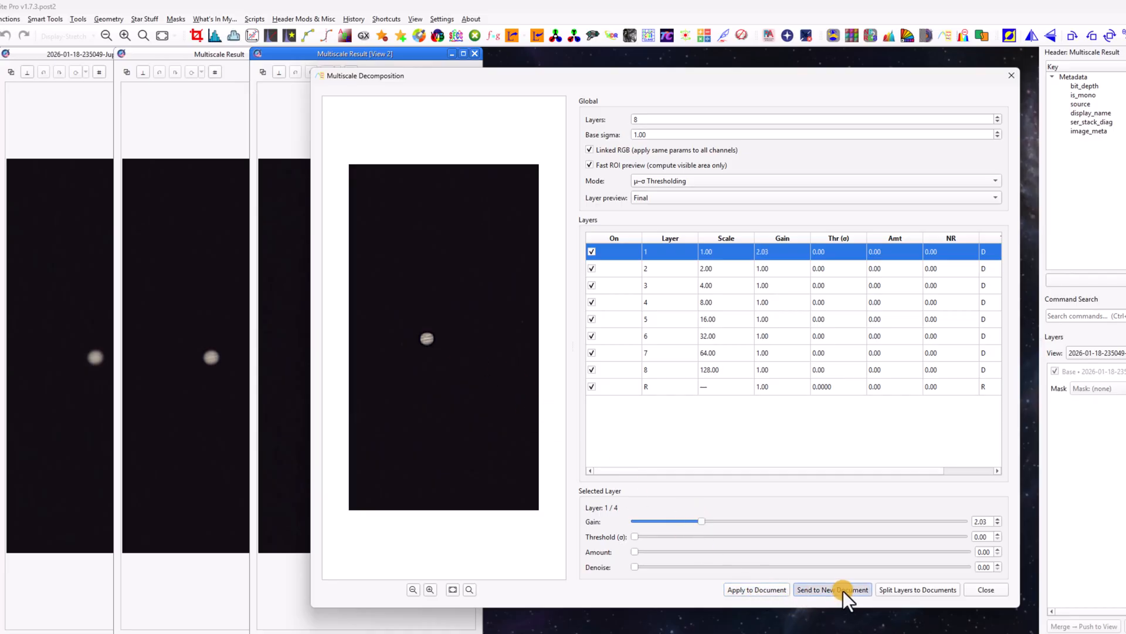
pyautogui.click(1005, 74)
# Enlarge the third multiscale result's window, place it beside the second result, and fit its image
pyautogui.moveTo(165, 114); pyautogui.dragTo(354, 46)
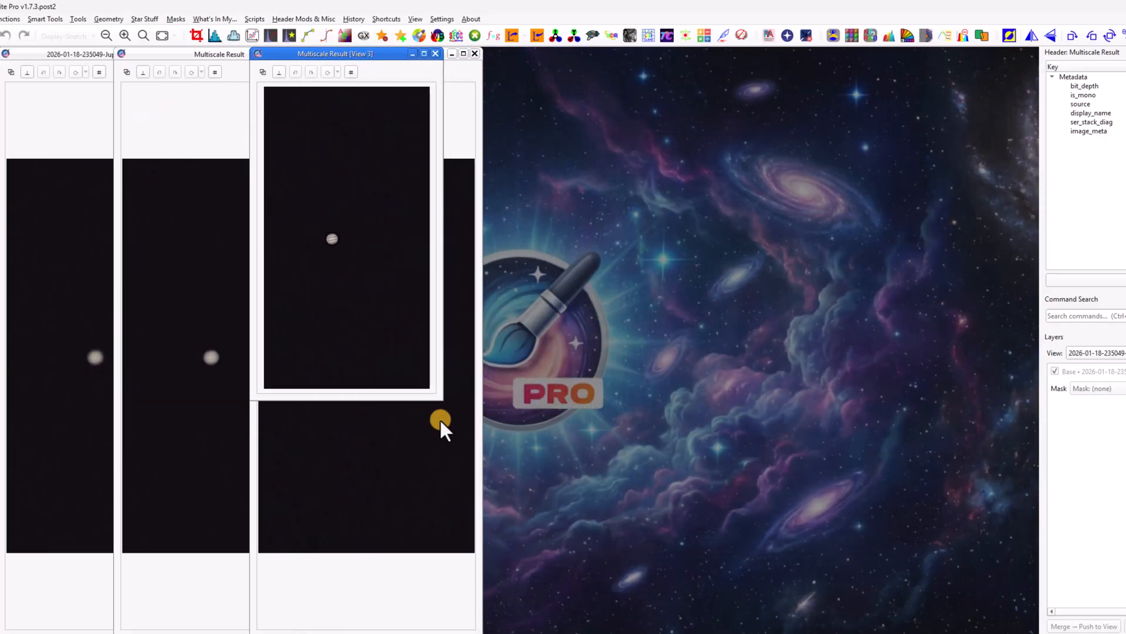
pyautogui.moveTo(441, 405); pyautogui.dragTo(473, 632)
pyautogui.moveTo(370, 55); pyautogui.dragTo(504, 54)
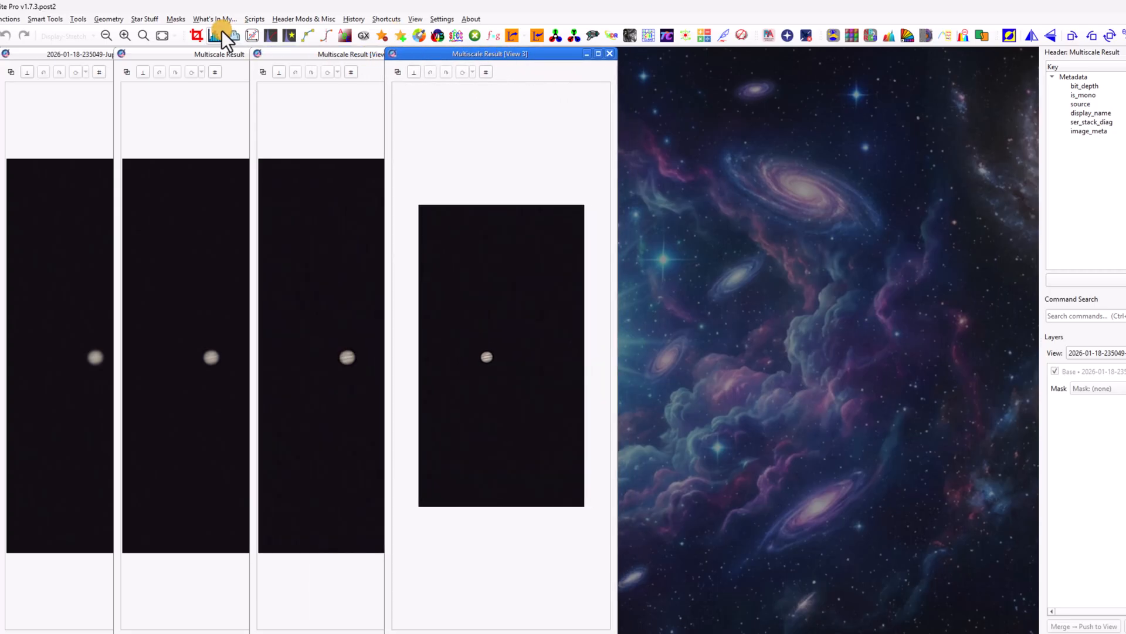
pyautogui.click(165, 36)
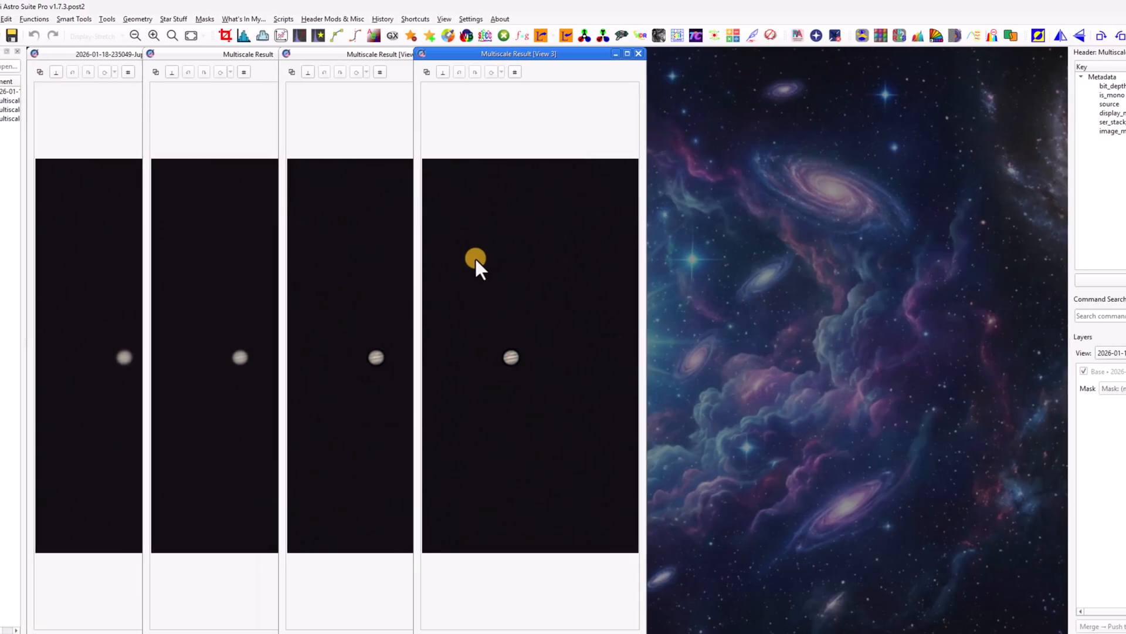
# Save the third multiscale result as jupiter.tif in the Jupiter folder, in TIFF format at 32-bit floating point
pyautogui.click(7, 19)
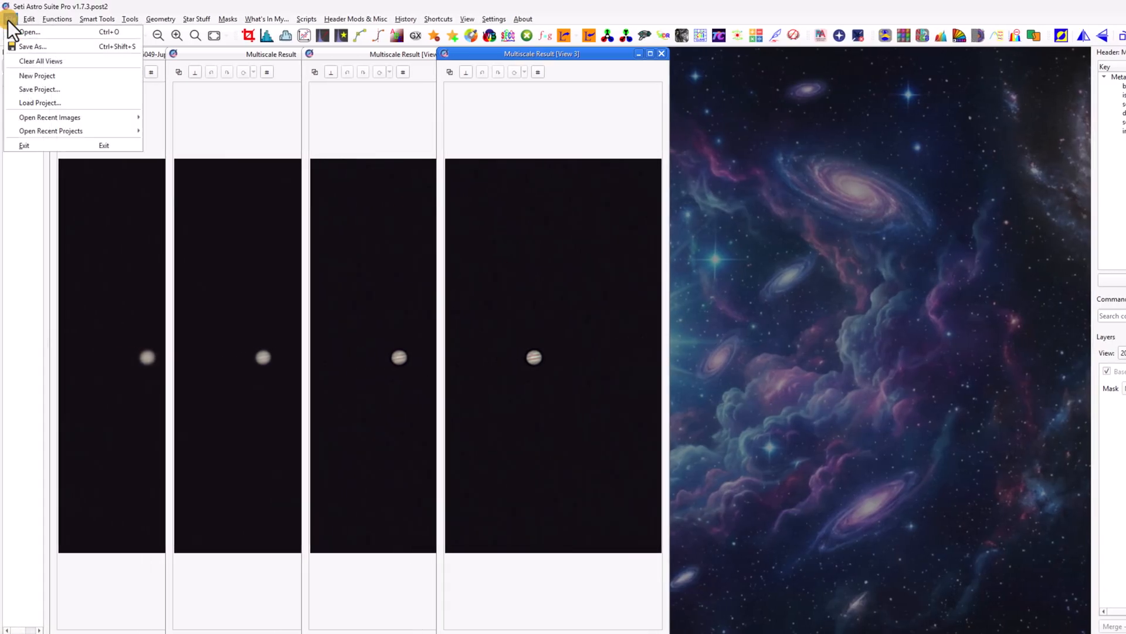
pyautogui.click(35, 48)
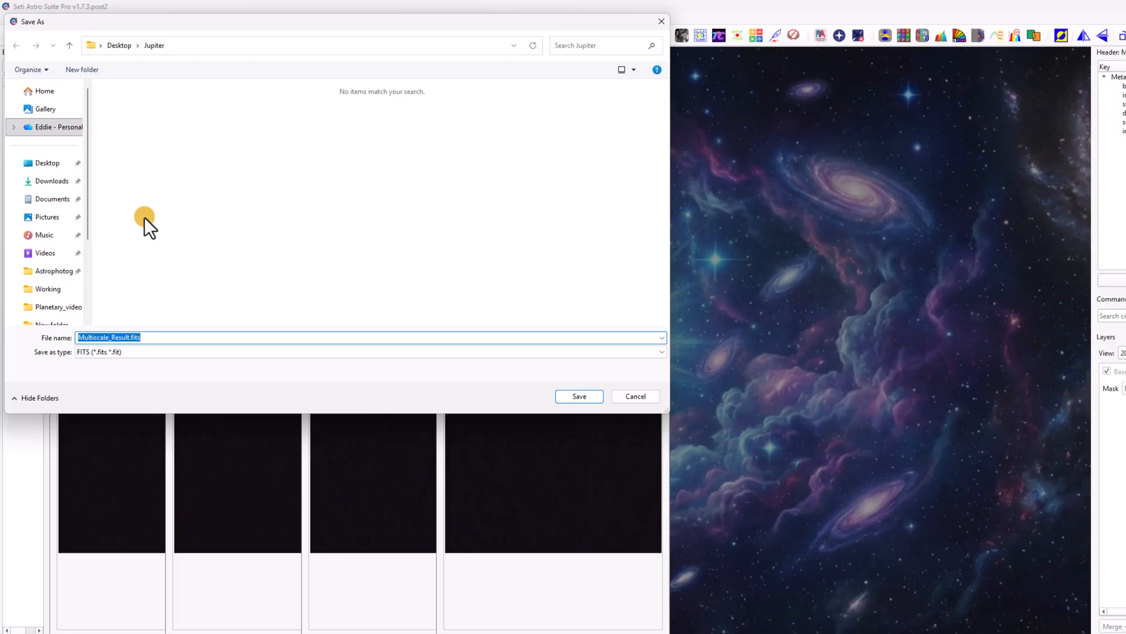
pyautogui.write('jupiter')
pyautogui.click(111, 355)
pyautogui.click(108, 382)
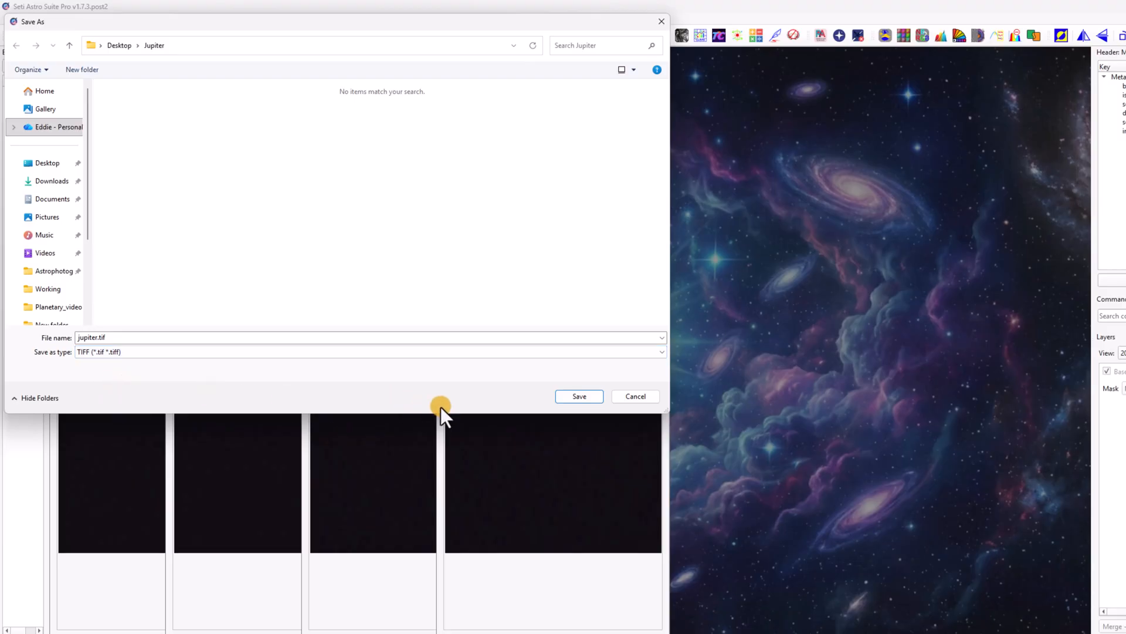
pyautogui.click(574, 395)
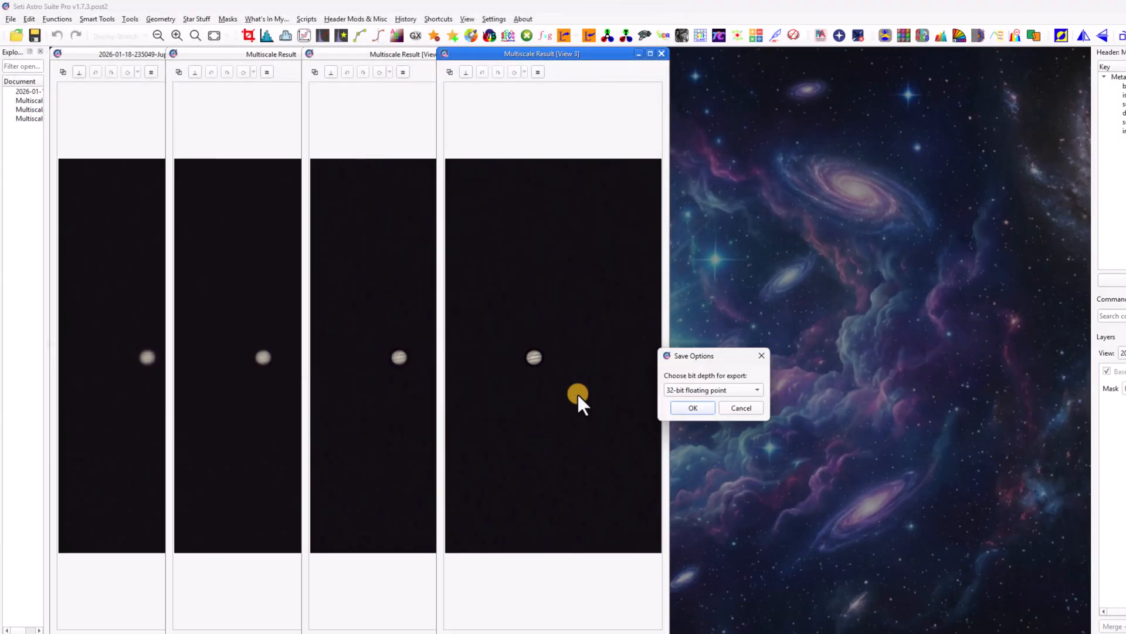
pyautogui.click(696, 411)
# Close all three multiscale result windows and the original Jupiter stack
pyautogui.click(661, 53)
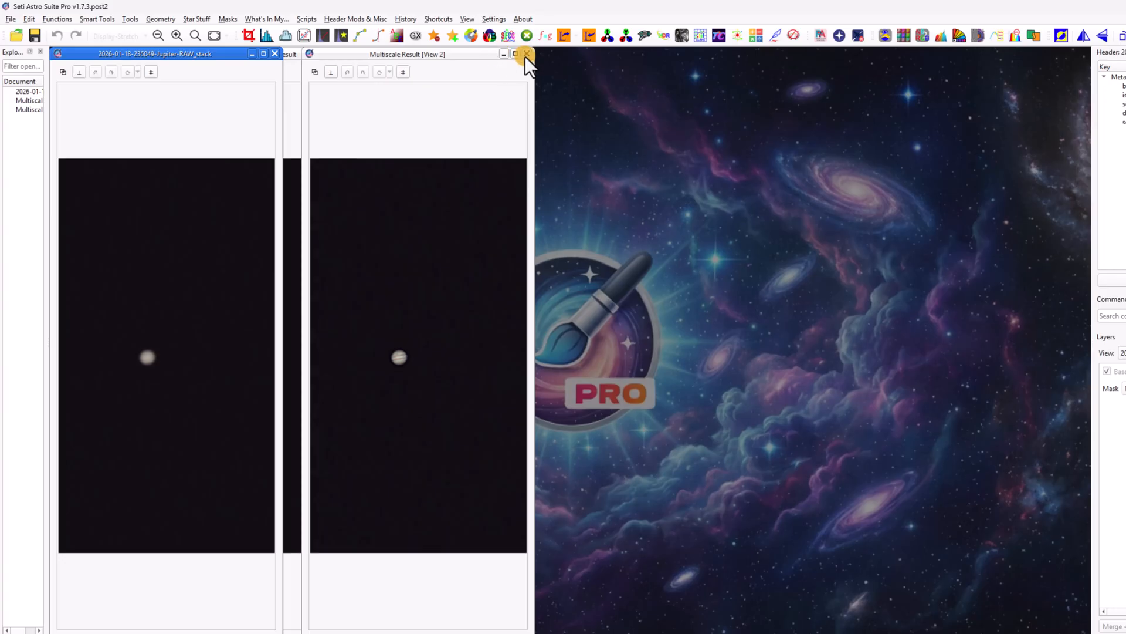
pyautogui.click(526, 54)
pyautogui.click(388, 54)
pyautogui.click(273, 54)
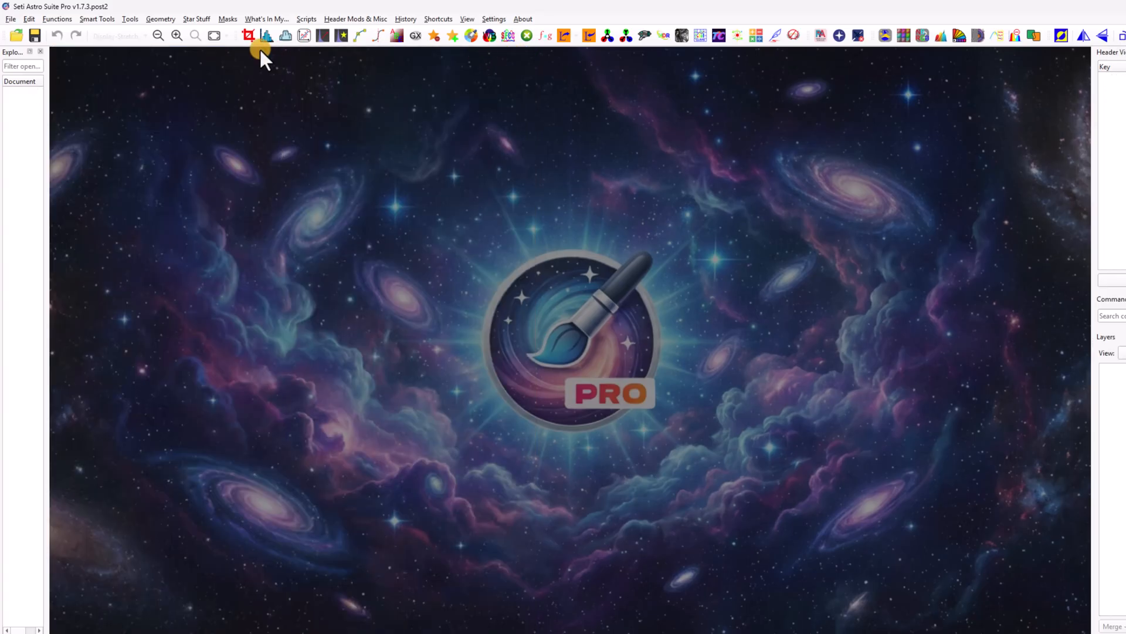
pyautogui.click(12, 19)
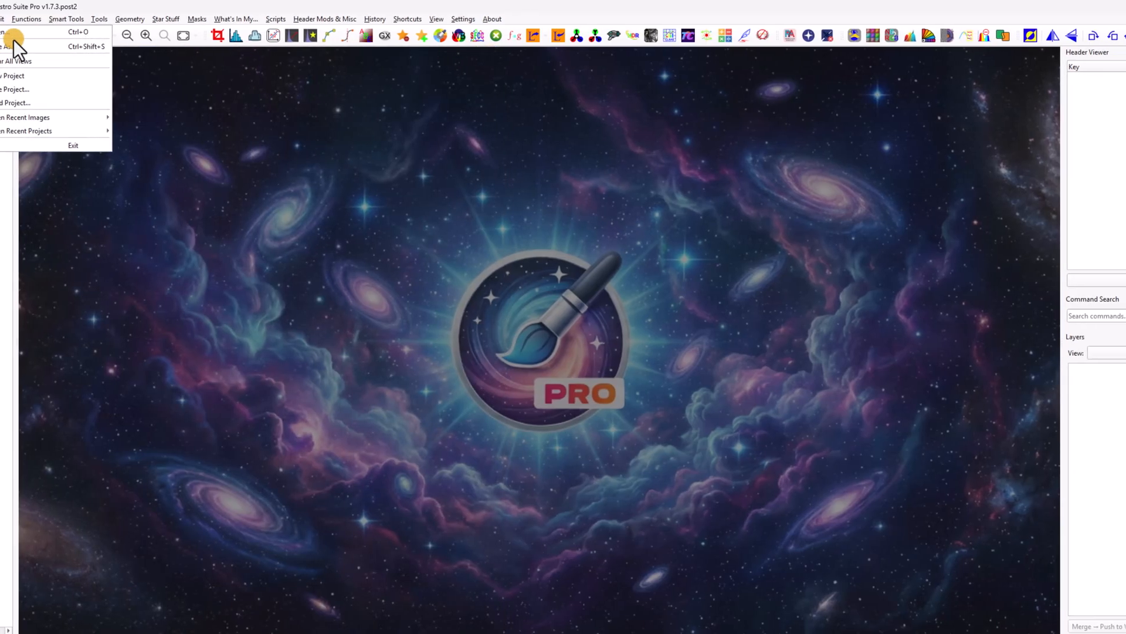
pyautogui.moveTo(148, 19)
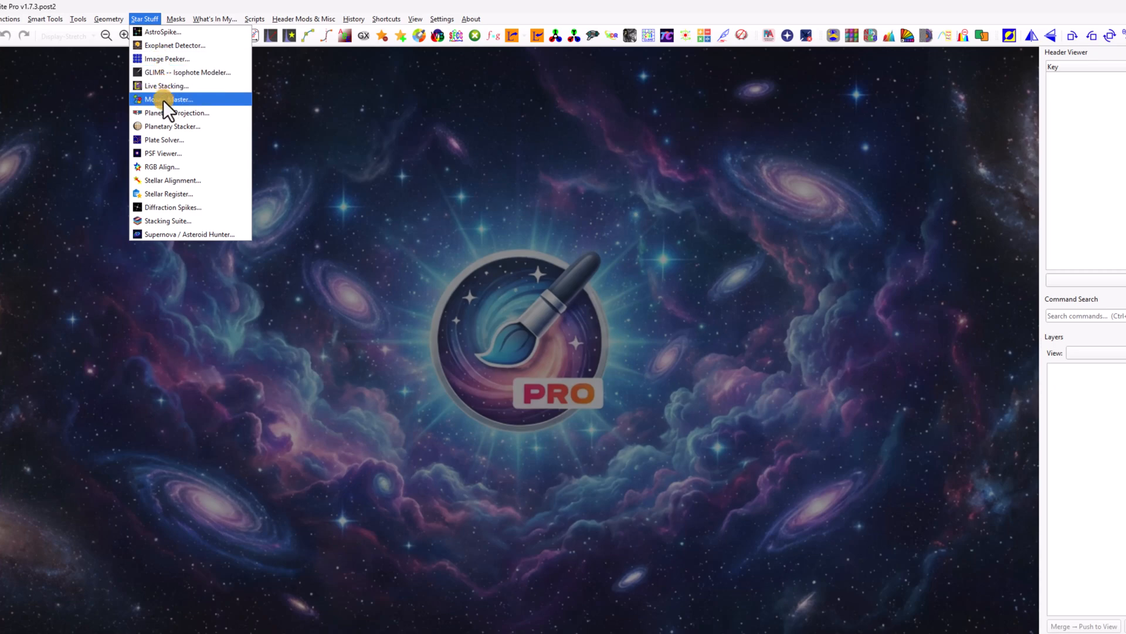
pyautogui.click(162, 125)
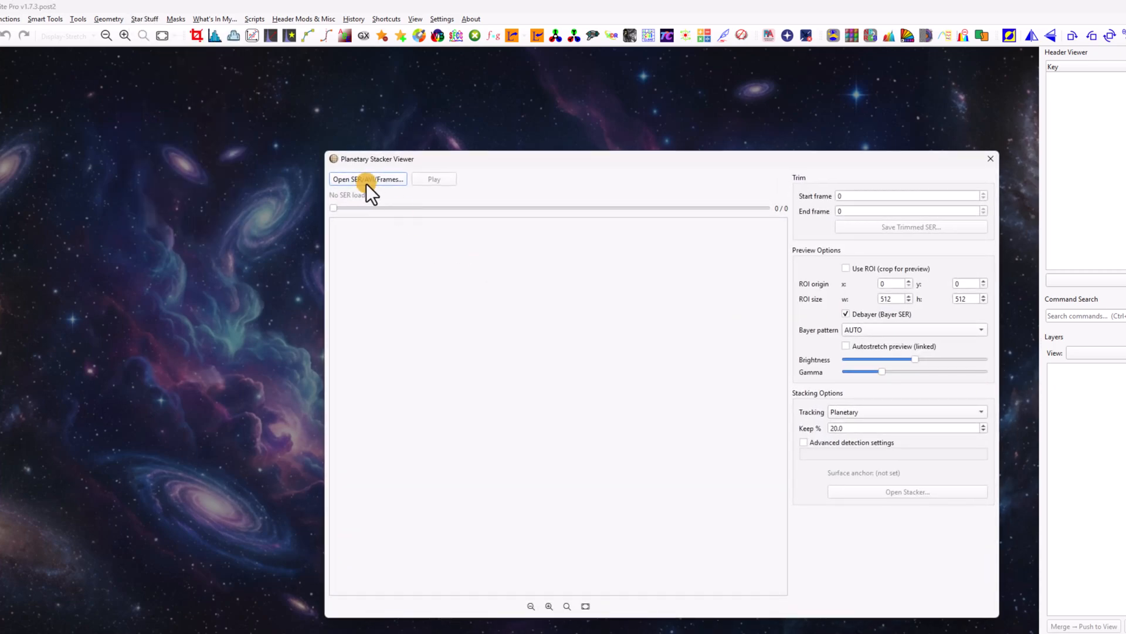
pyautogui.click(366, 182)
pyautogui.click(458, 264)
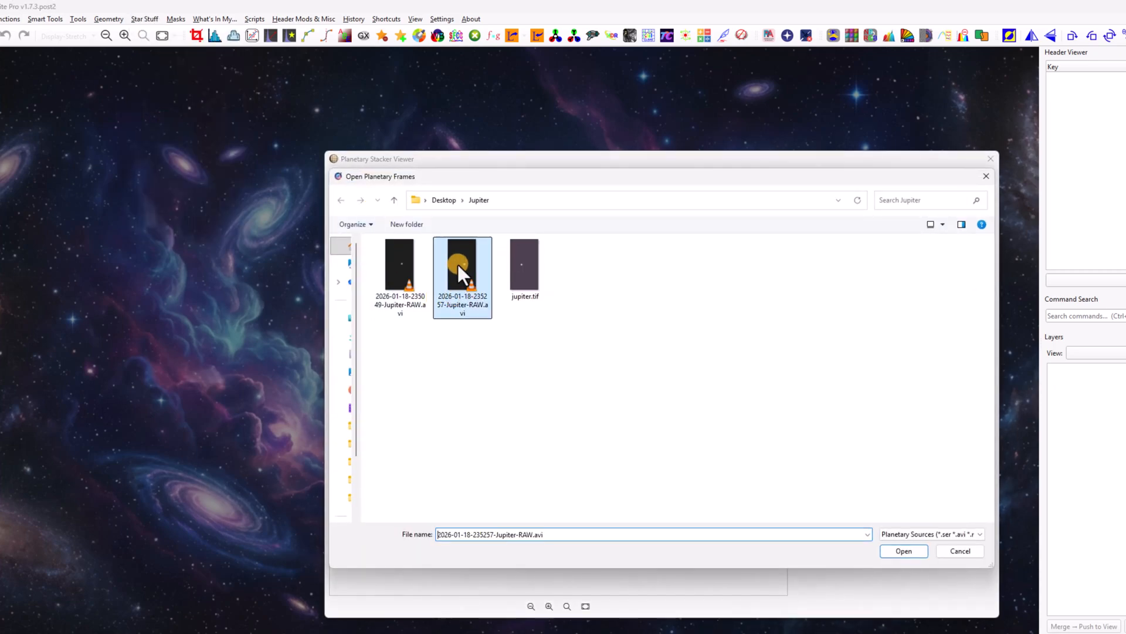
pyautogui.doubleClick(458, 264)
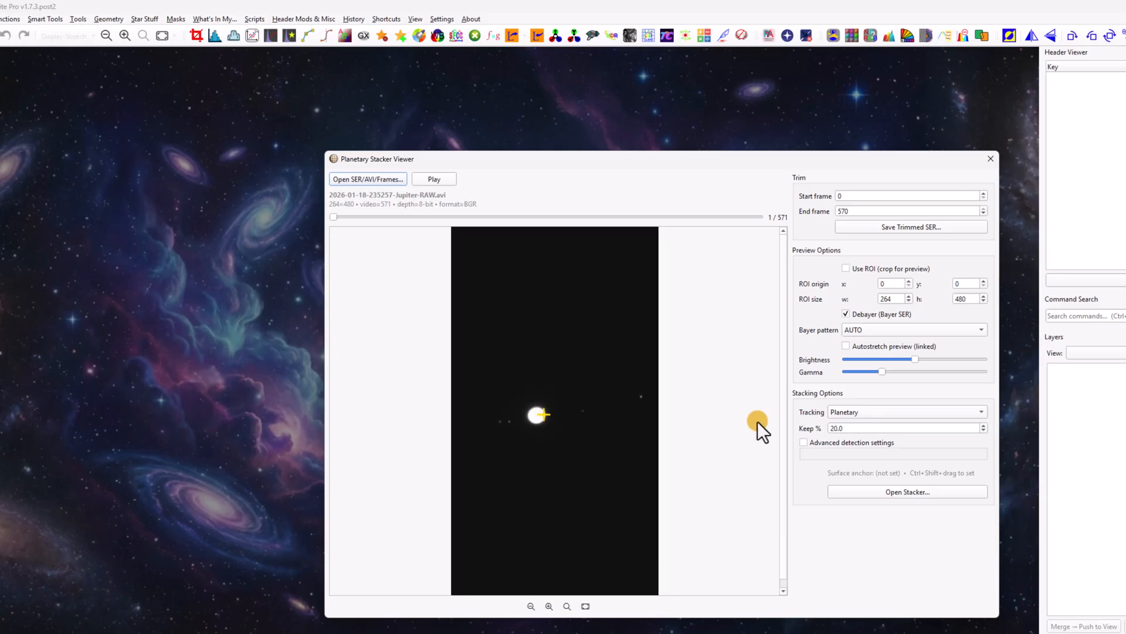
pyautogui.click(862, 330)
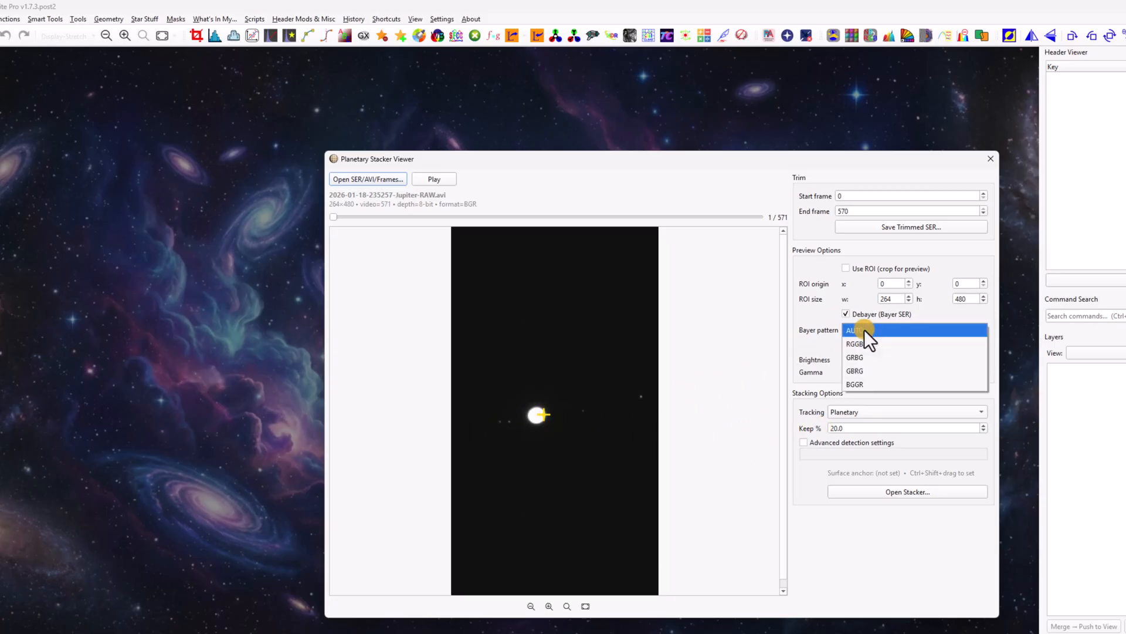
pyautogui.click(868, 361)
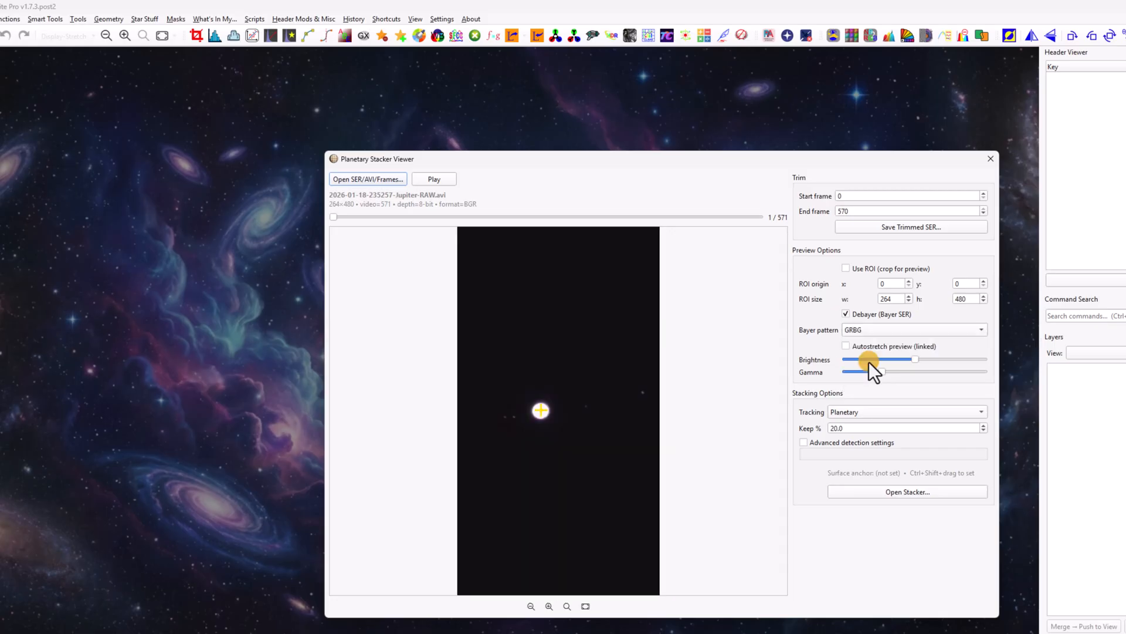
# Analyze and stack the video's frames with Planetary tracking, keeping 20%, and close both stacker windows
pyautogui.click(897, 493)
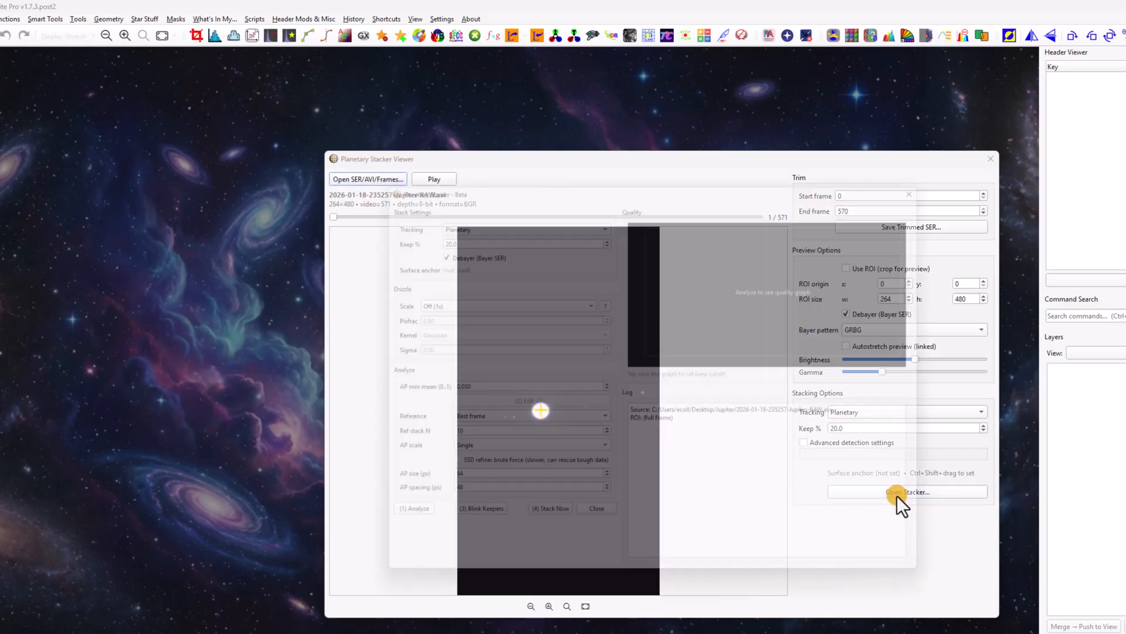
pyautogui.click(396, 523)
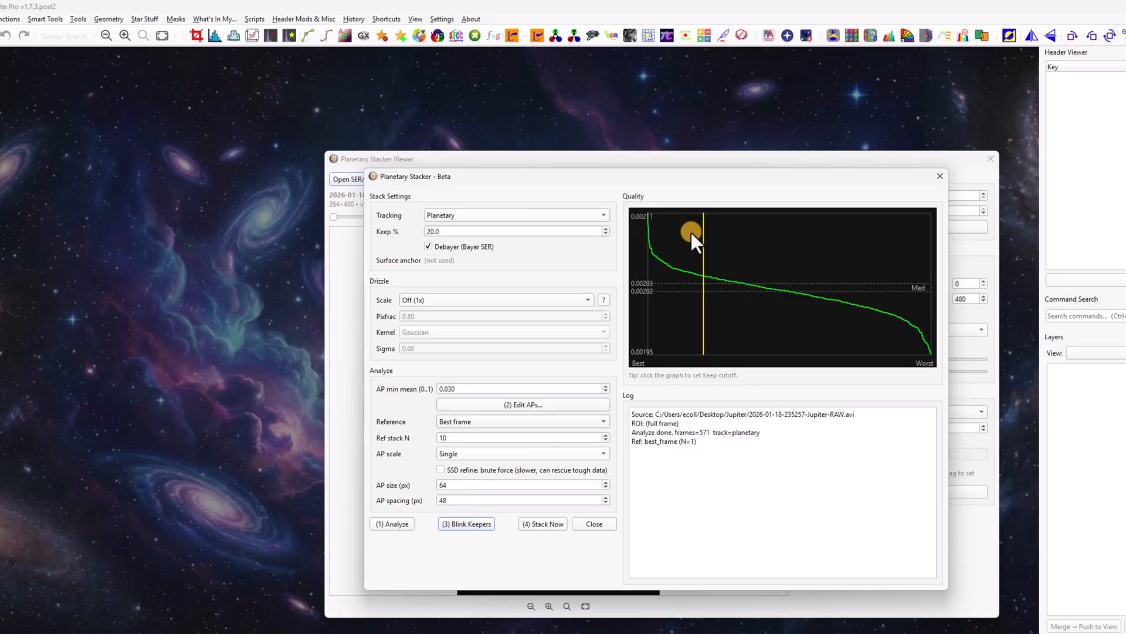
pyautogui.click(543, 524)
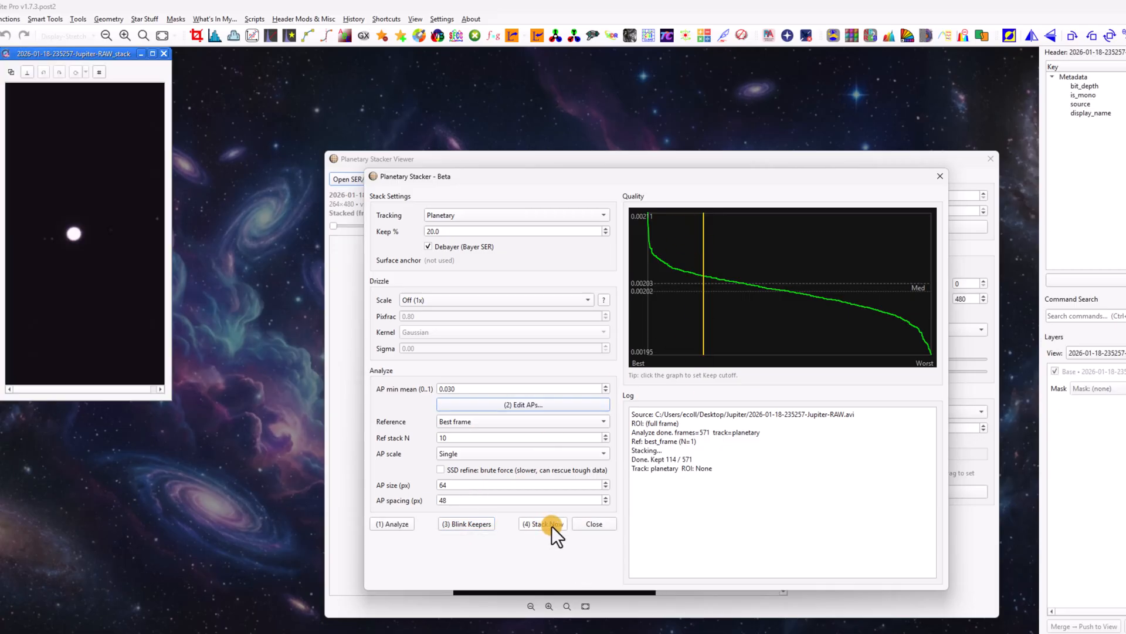
pyautogui.click(936, 178)
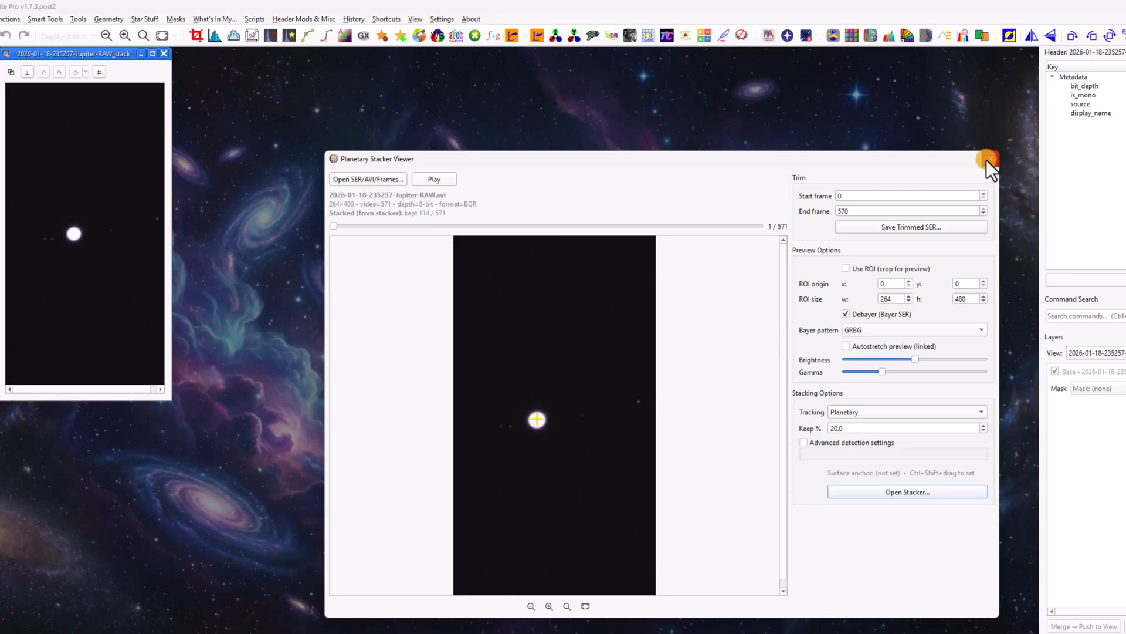
pyautogui.click(989, 159)
# Enlarge the new stack's window, open Multiscale Decomposition for it with 8 layers, and enlarge the dialog
pyautogui.moveTo(166, 397); pyautogui.dragTo(252, 633)
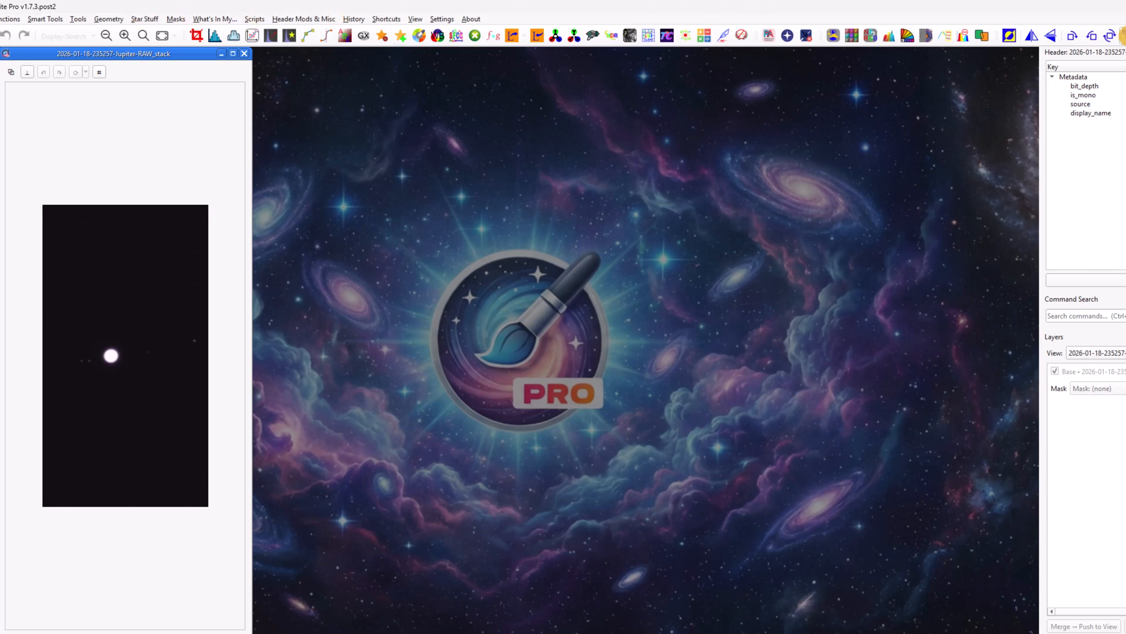
pyautogui.click(941, 36)
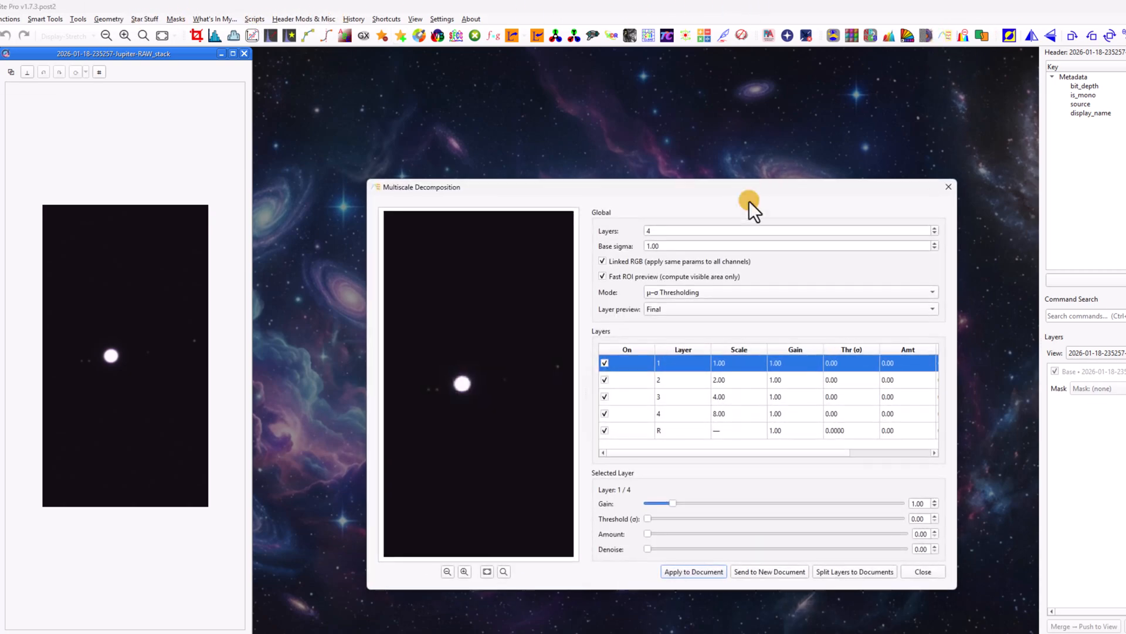
pyautogui.click(933, 227)
pyautogui.click(933, 228)
pyautogui.click(932, 227)
pyautogui.click(933, 227)
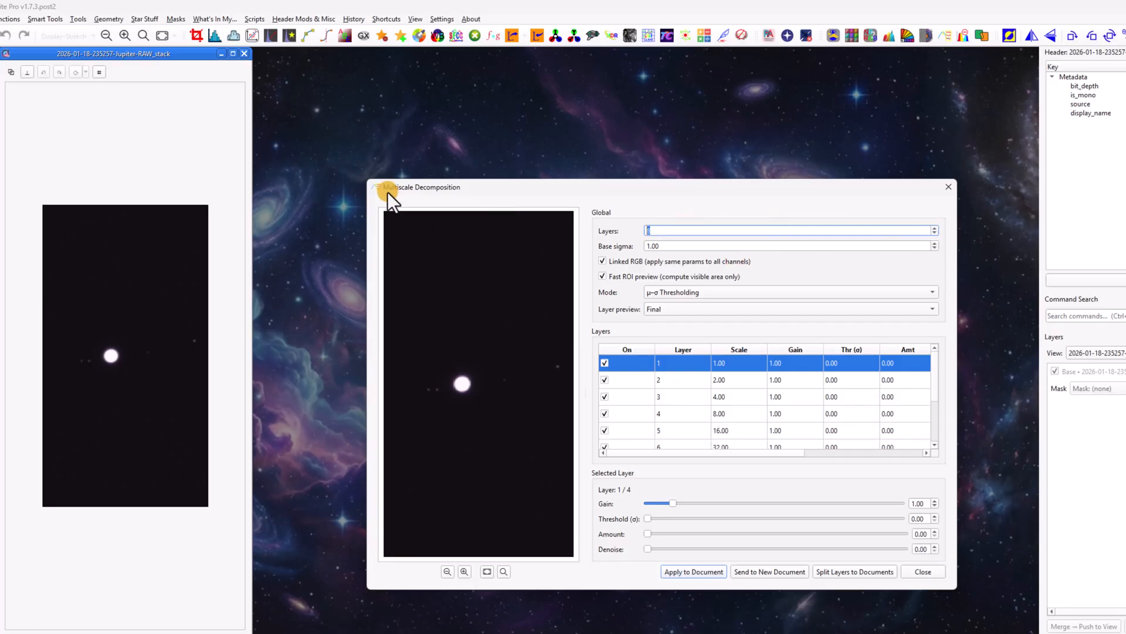
pyautogui.moveTo(368, 180); pyautogui.dragTo(260, 69)
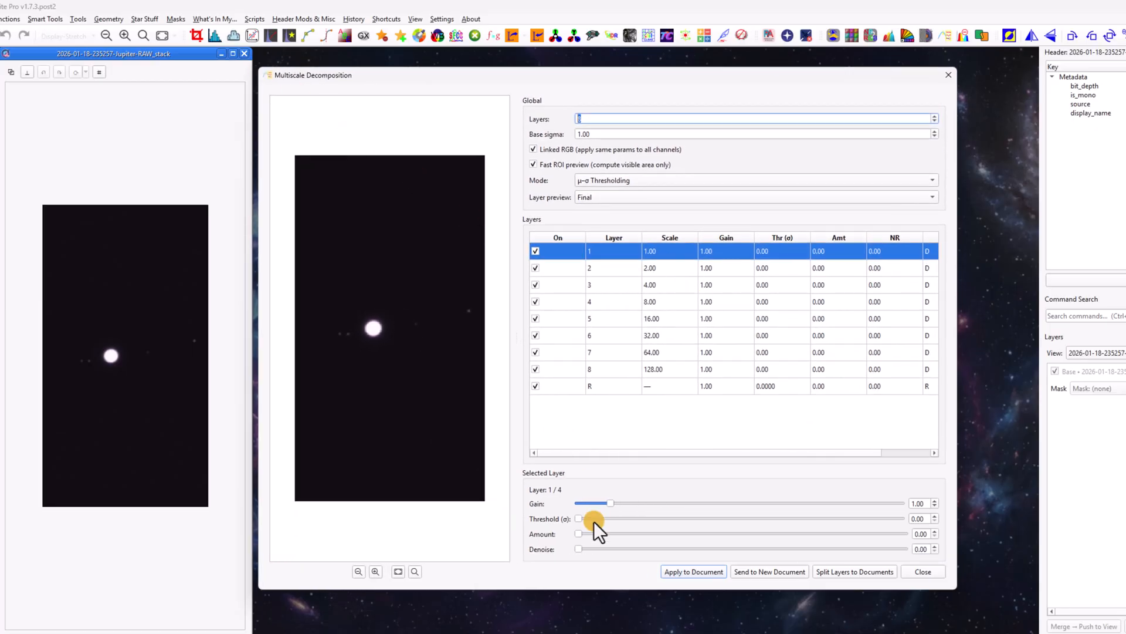
# Raise the layer 1 gain to 2.94, send the result to a new document, and close the decomposition dialog
pyautogui.moveTo(611, 506); pyautogui.dragTo(670, 500)
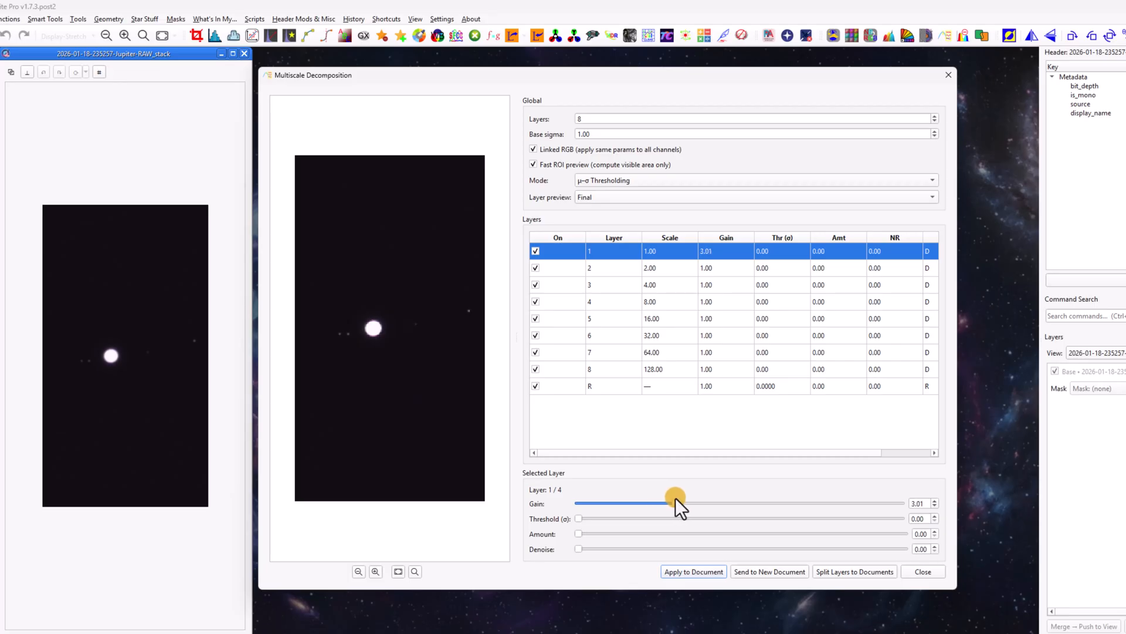
pyautogui.click(745, 572)
pyautogui.click(228, 157)
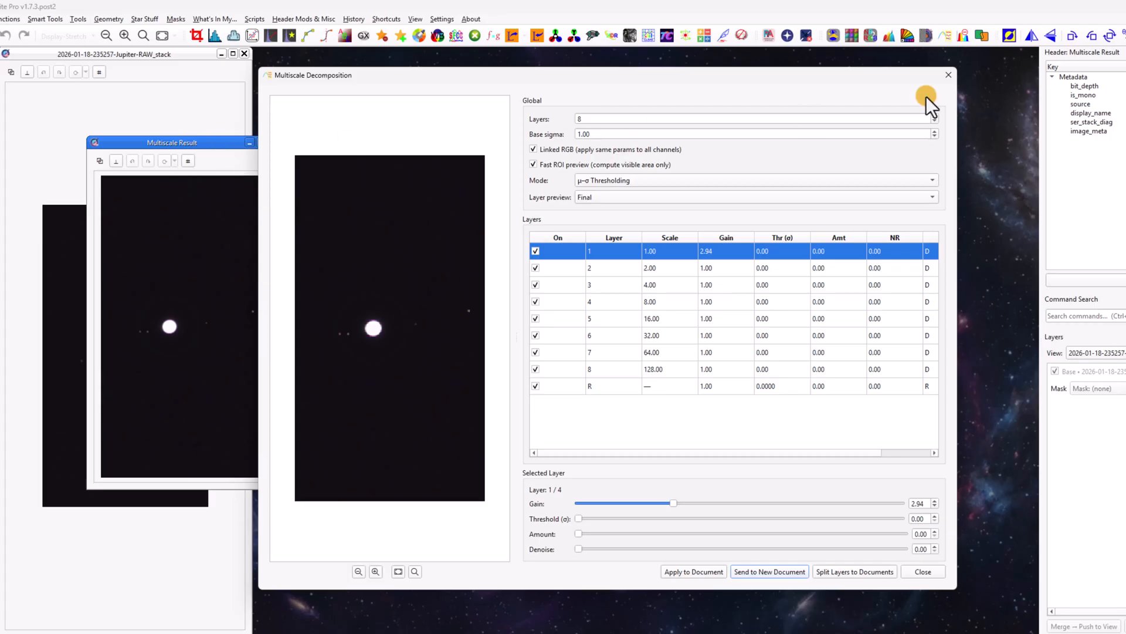
pyautogui.click(946, 75)
# Fit the stack and Multiscale Result images, enlarging the result's window and placing it beside the stack
pyautogui.moveTo(143, 151); pyautogui.dragTo(90, 50)
pyautogui.click(98, 86)
pyautogui.click(147, 36)
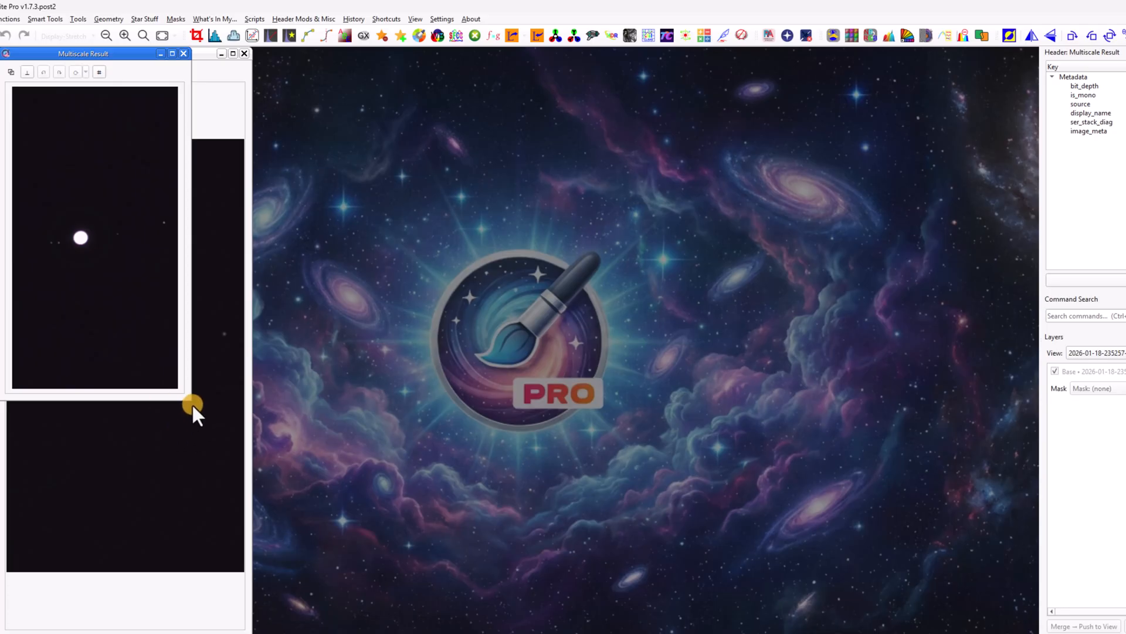
pyautogui.moveTo(191, 401); pyautogui.dragTo(252, 633)
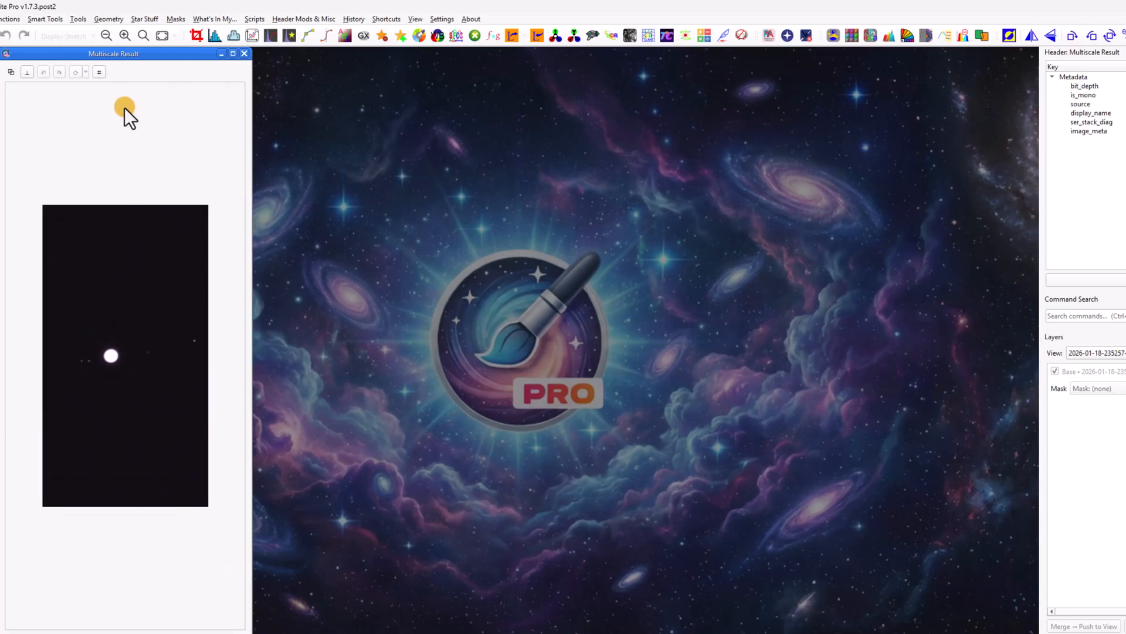
pyautogui.moveTo(121, 51); pyautogui.dragTo(362, 37)
pyautogui.click(163, 37)
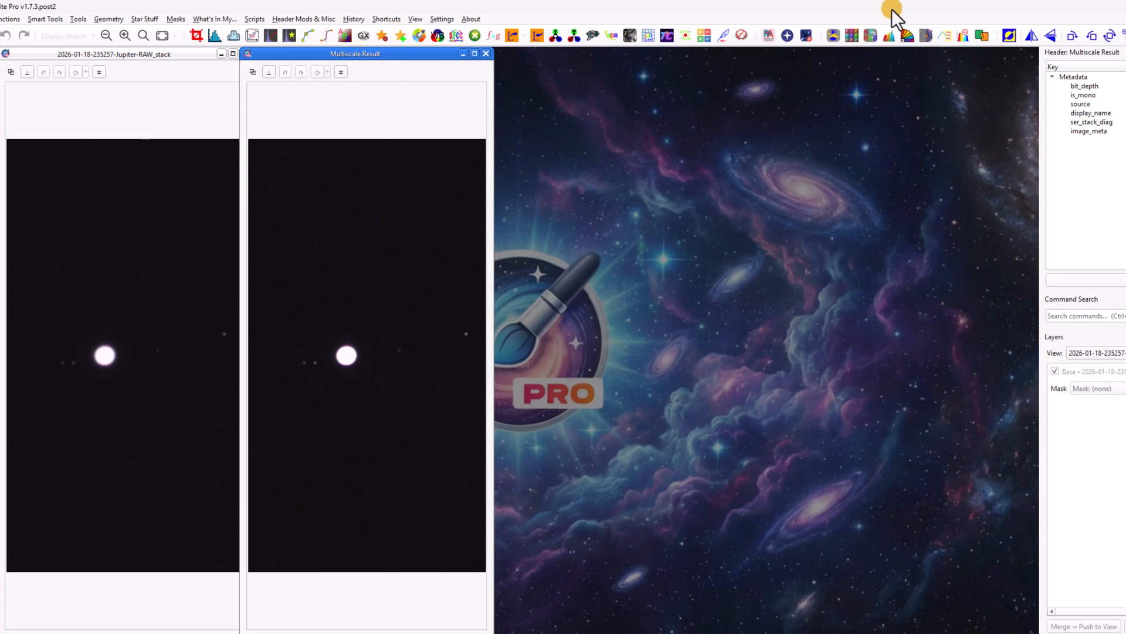
# Sharpen the Multiscale Result again with an 8-layer Multiscale Decomposition, layer 1 gain 1.97, and send it to a new document
pyautogui.click(942, 35)
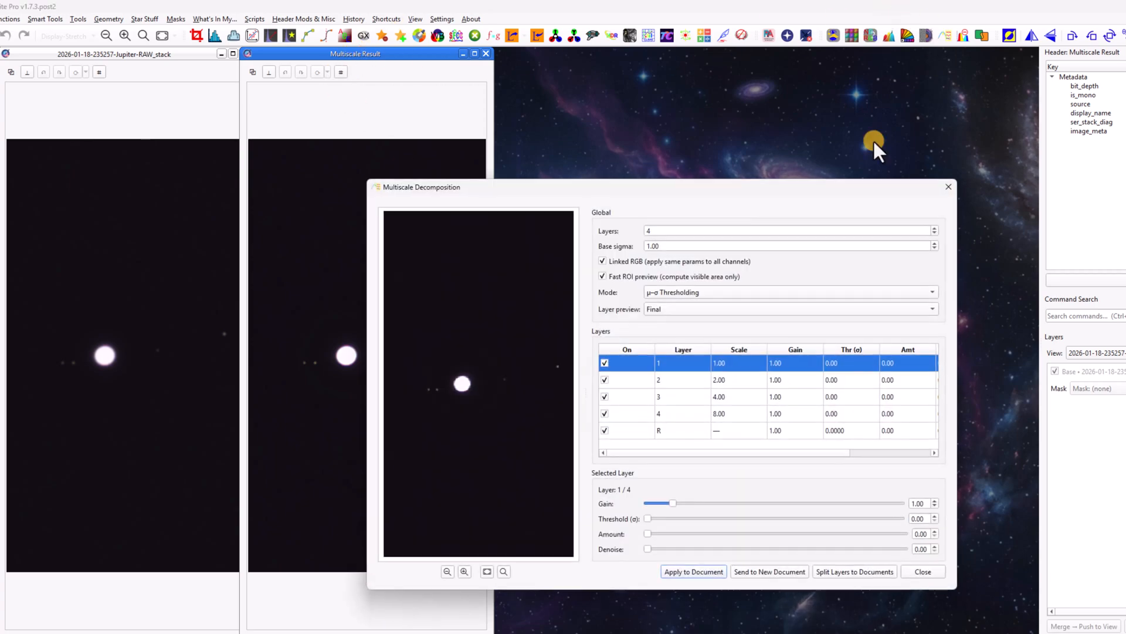
pyautogui.click(934, 228)
pyautogui.click(934, 229)
pyautogui.click(934, 229)
pyautogui.click(934, 229)
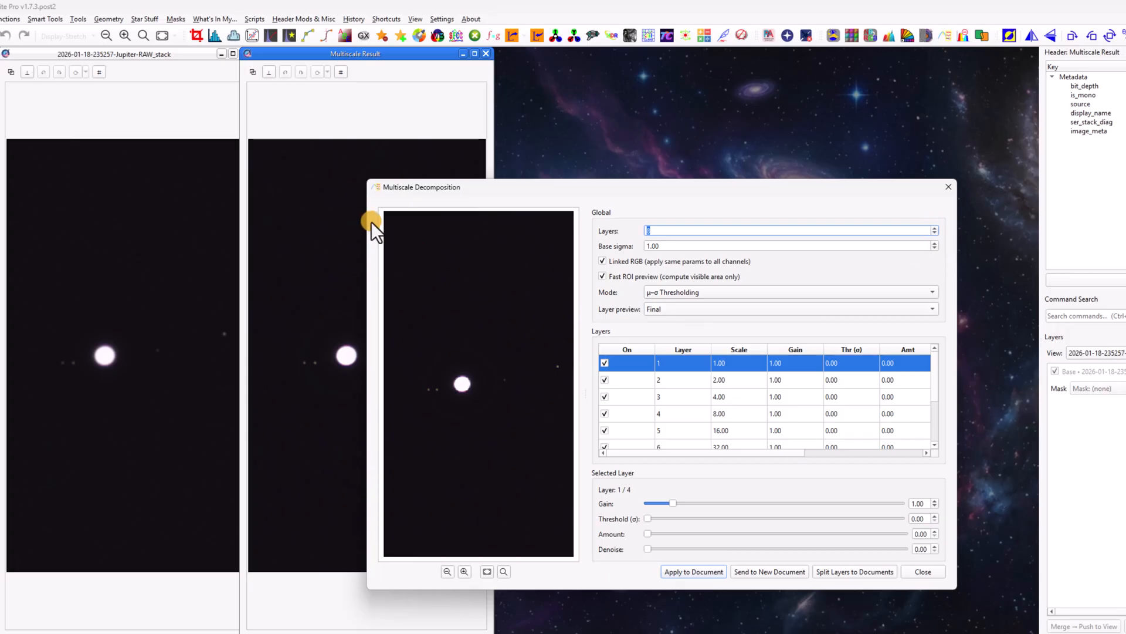
pyautogui.moveTo(674, 504); pyautogui.dragTo(684, 504)
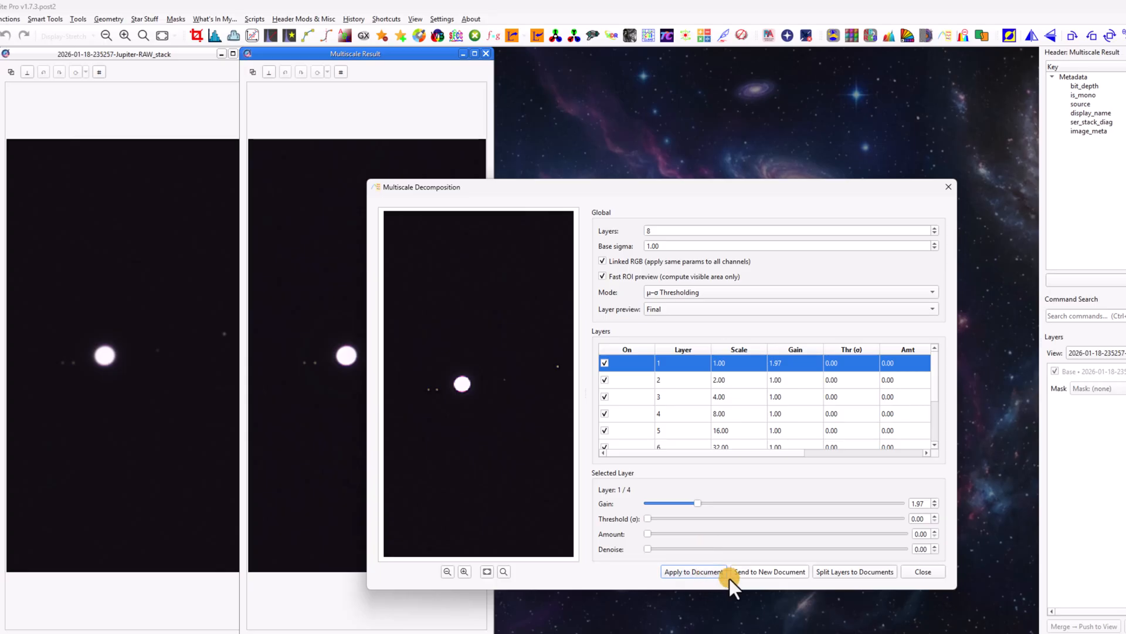
pyautogui.click(774, 572)
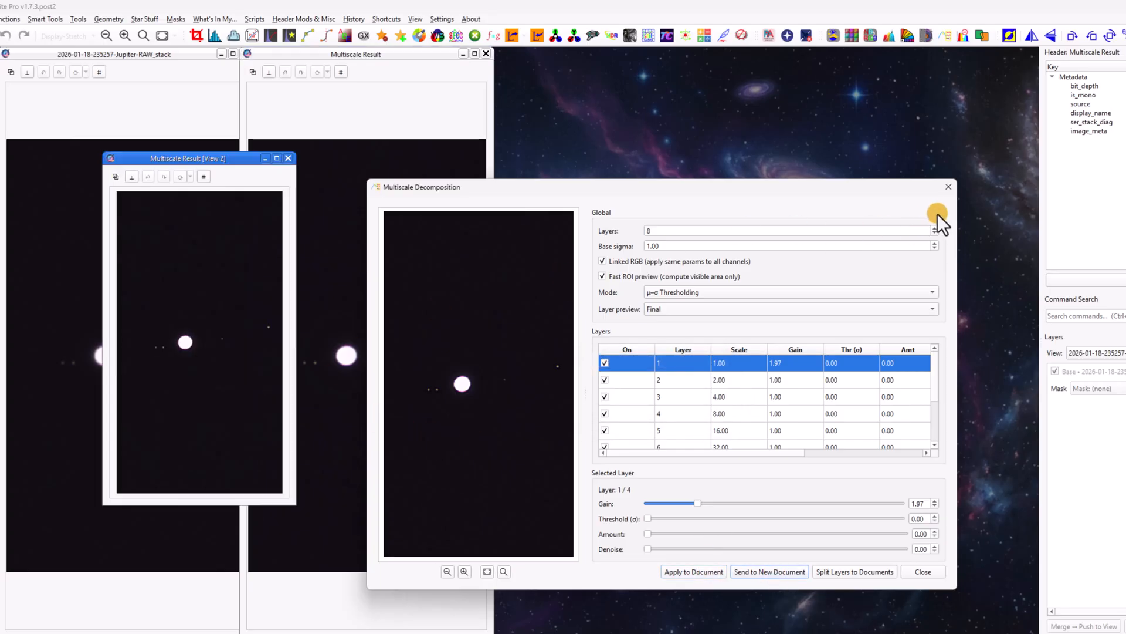
# Close the decomposition dialog, place the second Multiscale Result window beside the first, enlarge it to match, and fit its image
pyautogui.click(947, 187)
pyautogui.moveTo(218, 153); pyautogui.dragTo(356, 49)
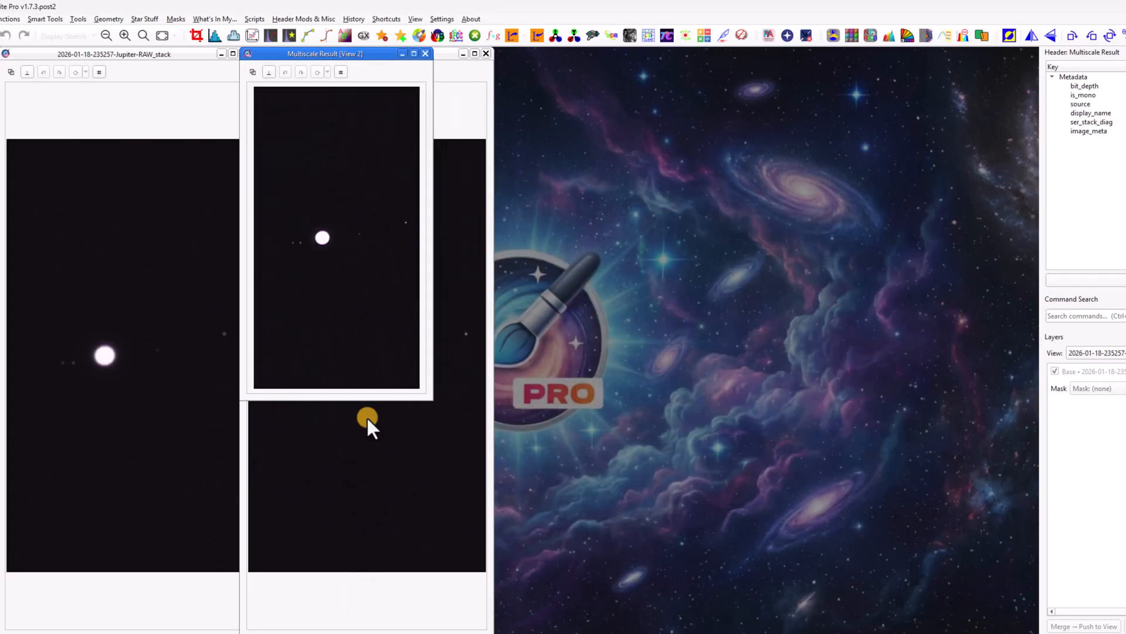
pyautogui.moveTo(431, 400); pyautogui.dragTo(490, 631)
pyautogui.moveTo(461, 53); pyautogui.dragTo(644, 53)
pyautogui.click(173, 37)
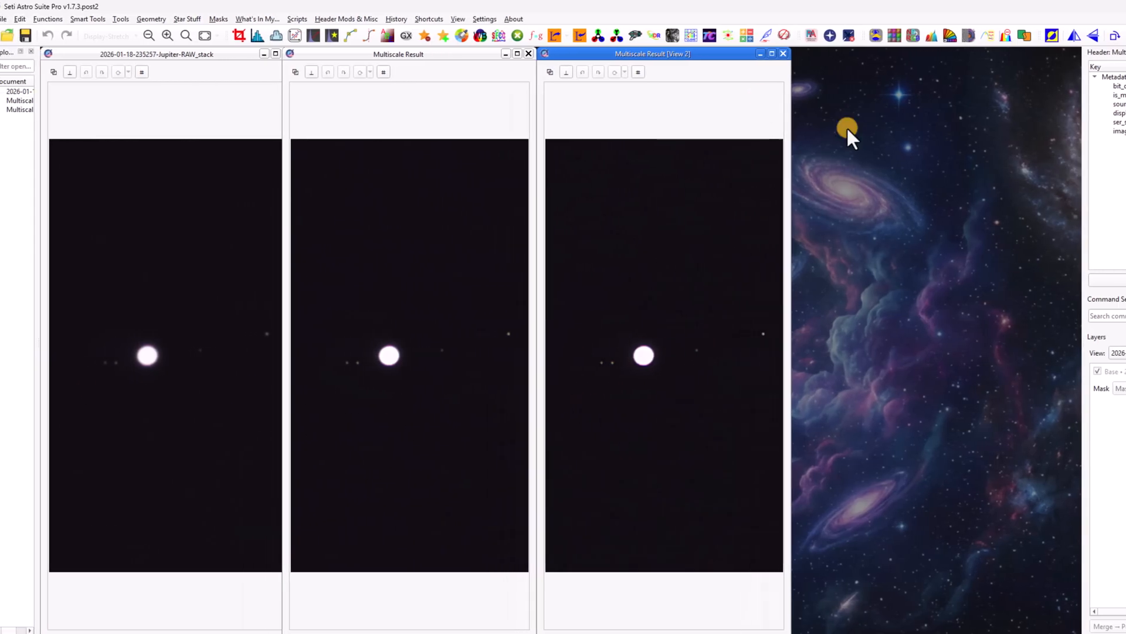
# Save the second Multiscale Result as jupiter_moons in TIFF format at 32-bit floating point in the Jupiter folder
pyautogui.click(2, 19)
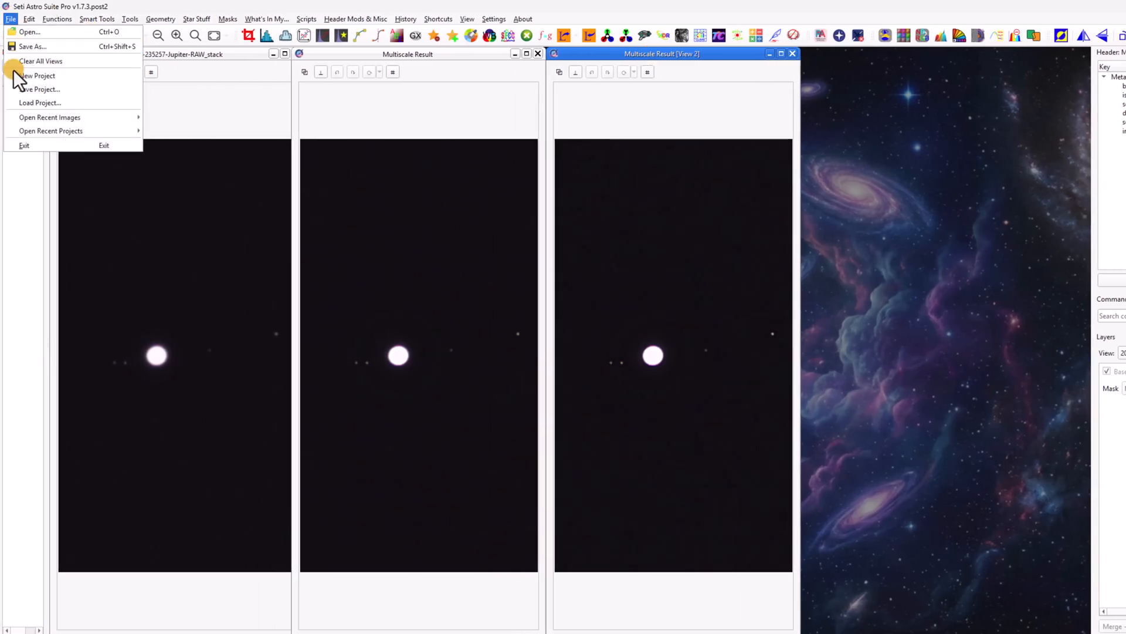
pyautogui.click(32, 47)
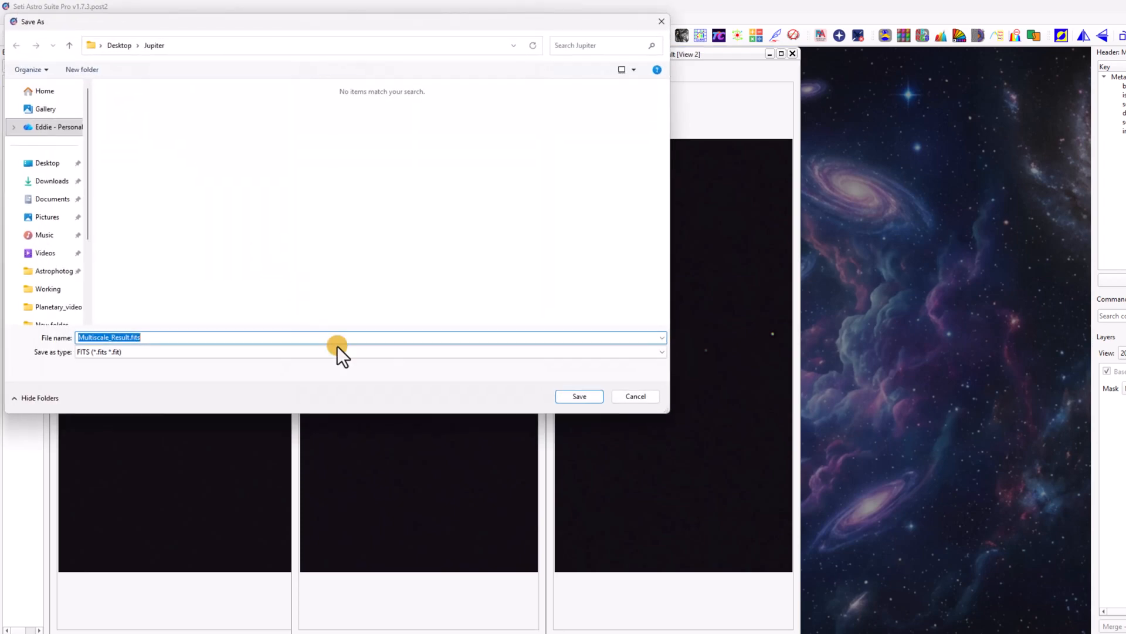
pyautogui.write('jup')
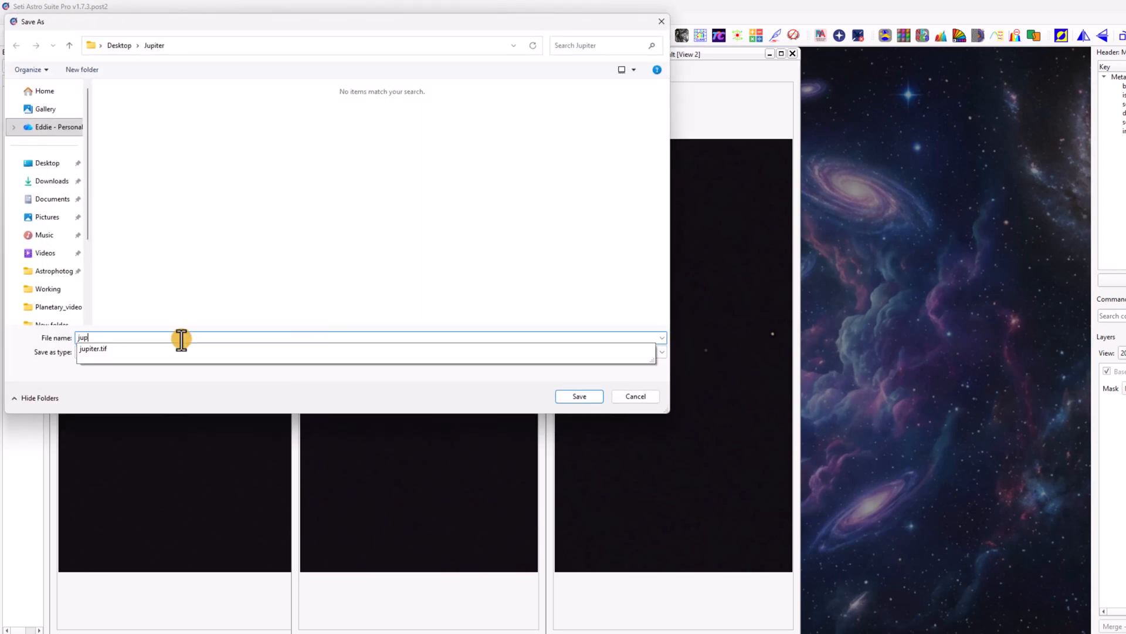
pyautogui.write('iter_moons')
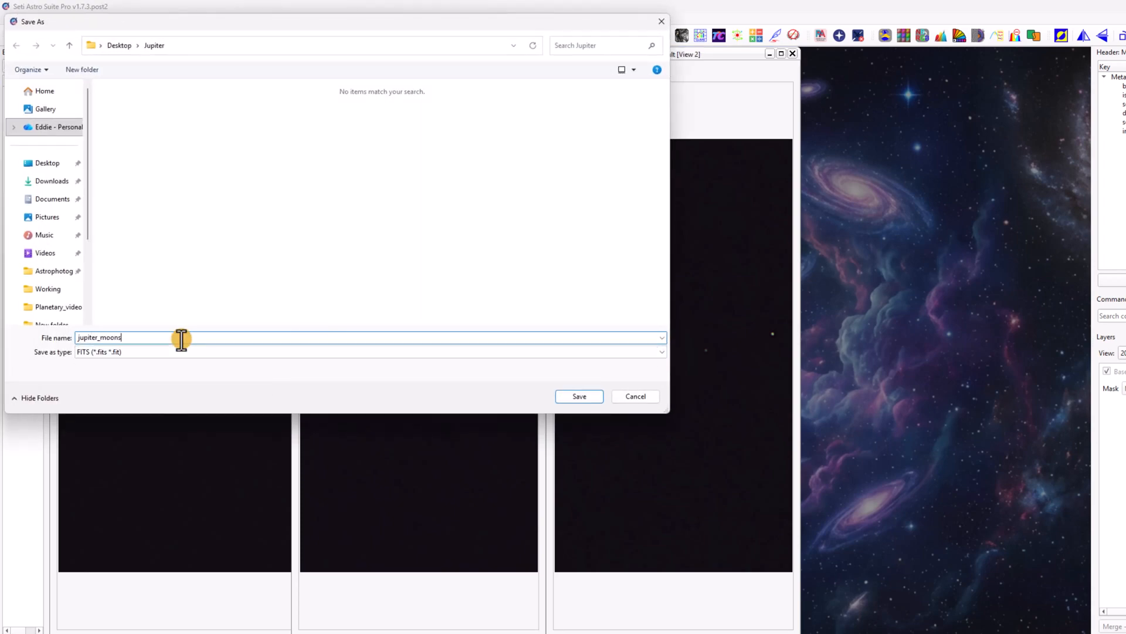
pyautogui.click(168, 351)
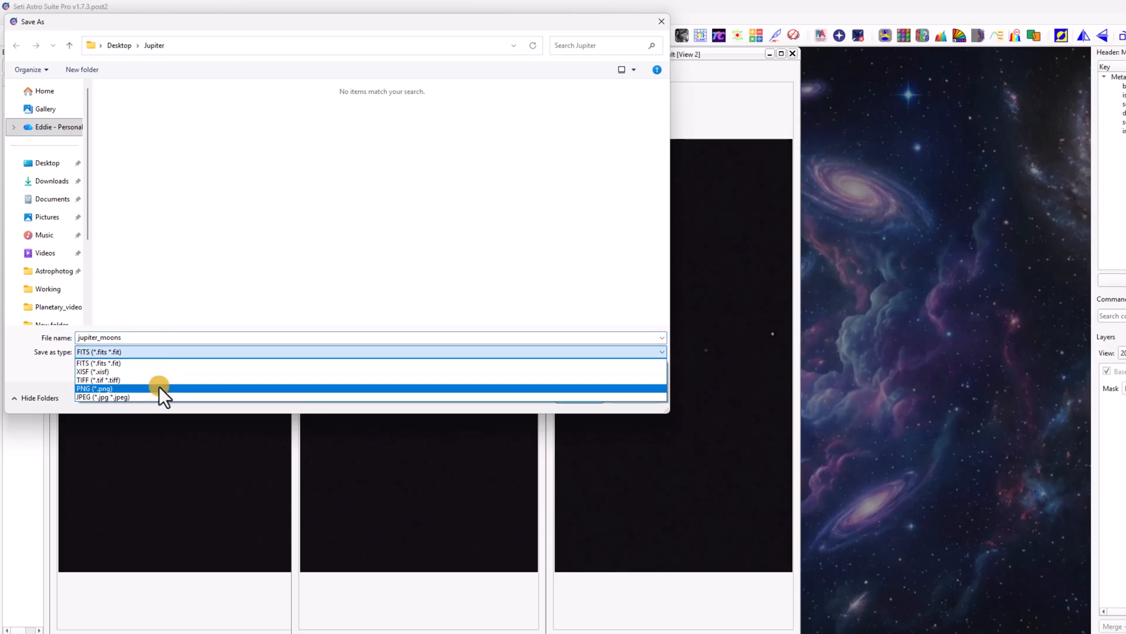
pyautogui.click(165, 381)
pyautogui.click(557, 397)
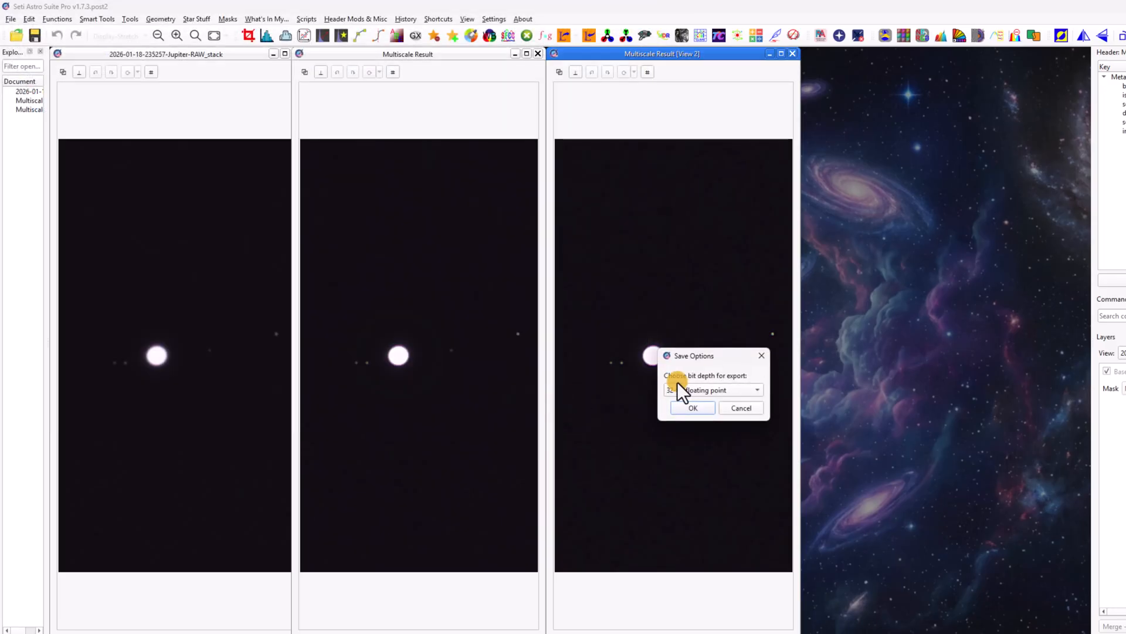
pyautogui.click(687, 407)
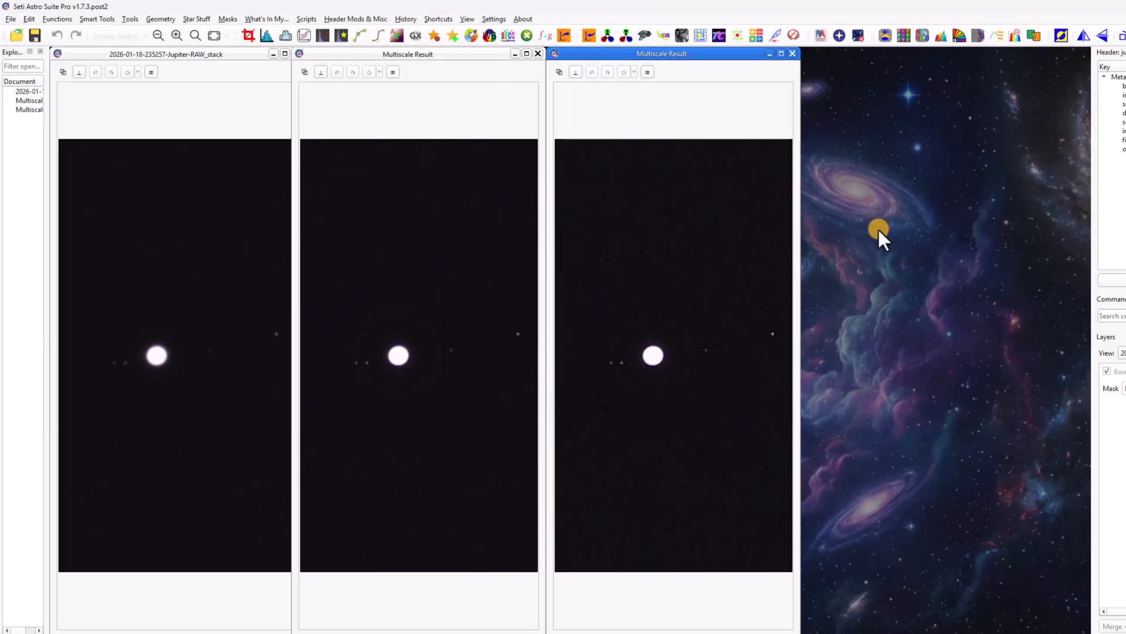
# Close the two result images and the stack, exit Seti Astro Suite Pro, and close its console window
pyautogui.click(793, 53)
pyautogui.click(538, 53)
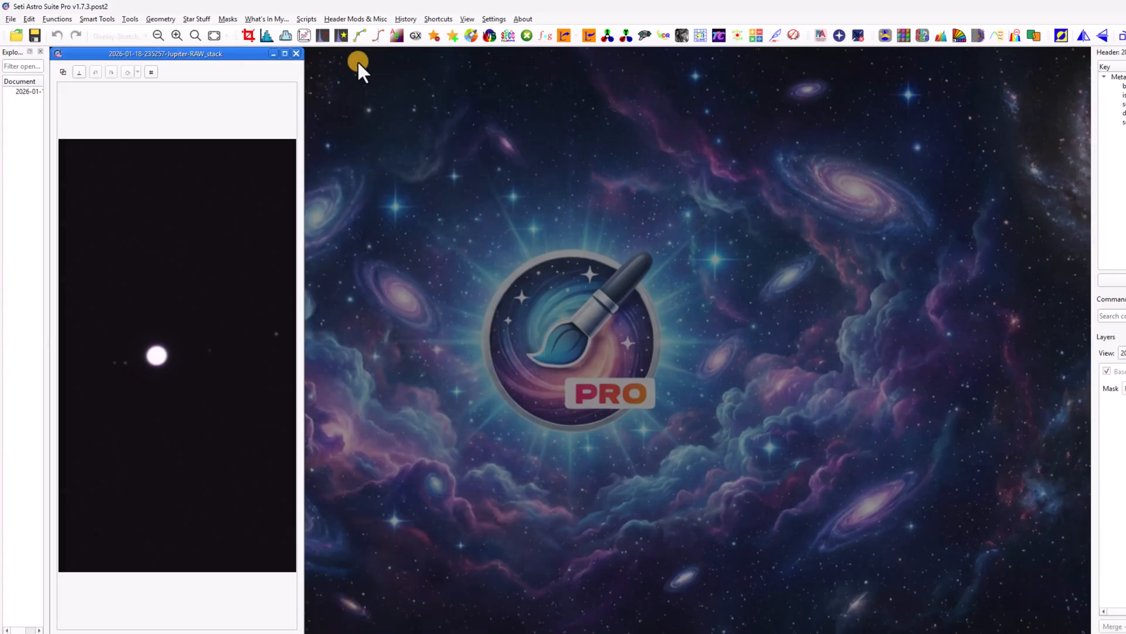
pyautogui.click(297, 54)
pyautogui.hotkey('alt', 'F4')
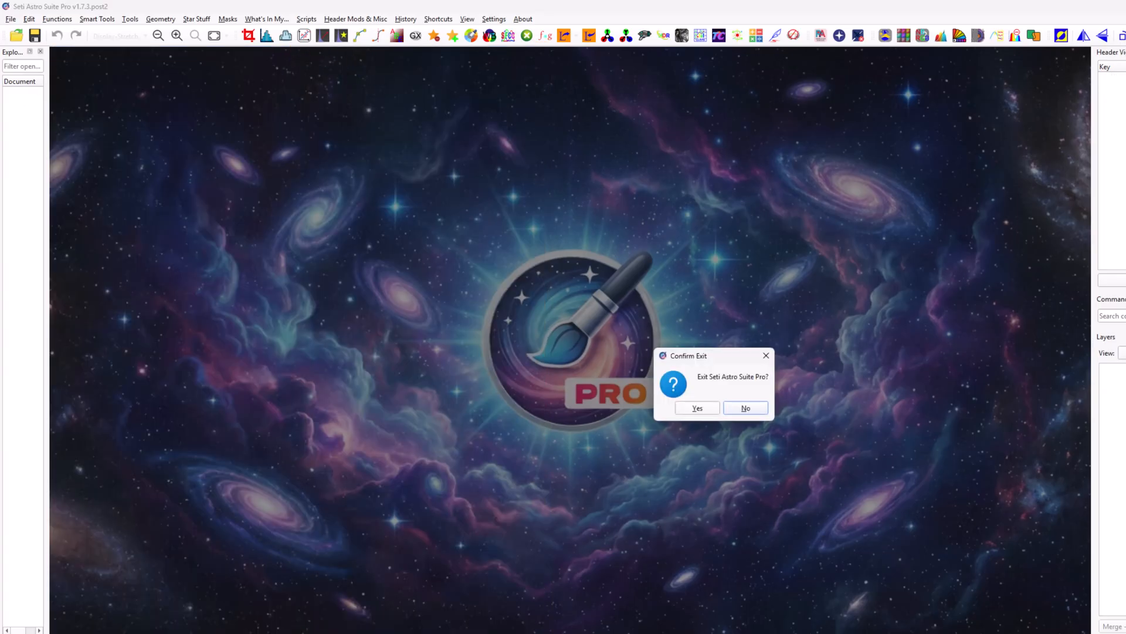
pyautogui.click(700, 407)
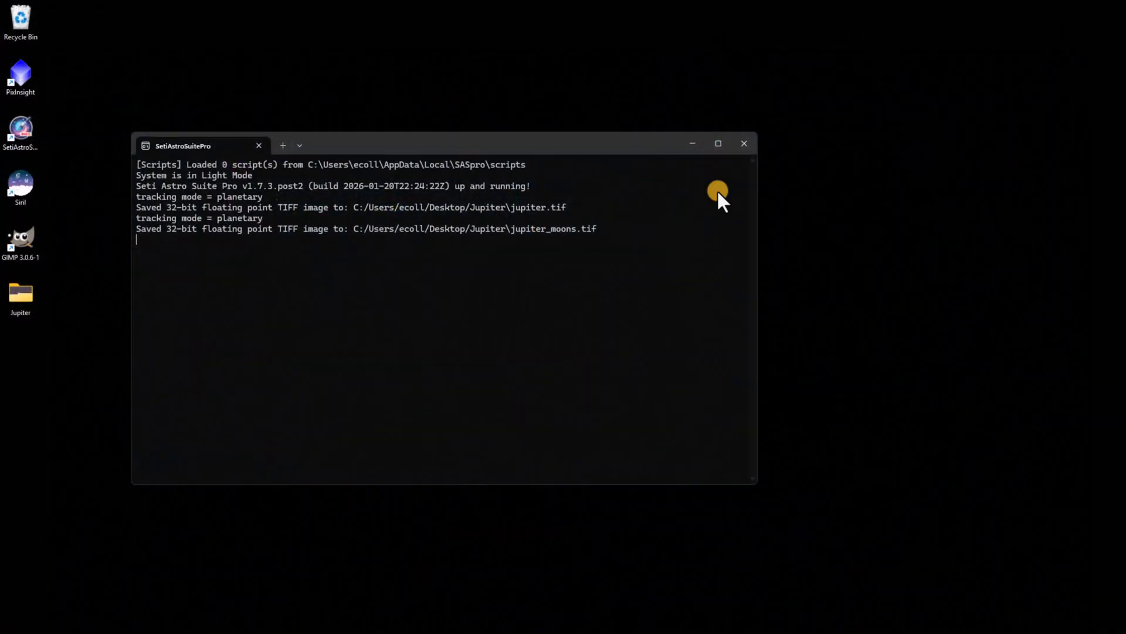
pyautogui.click(745, 145)
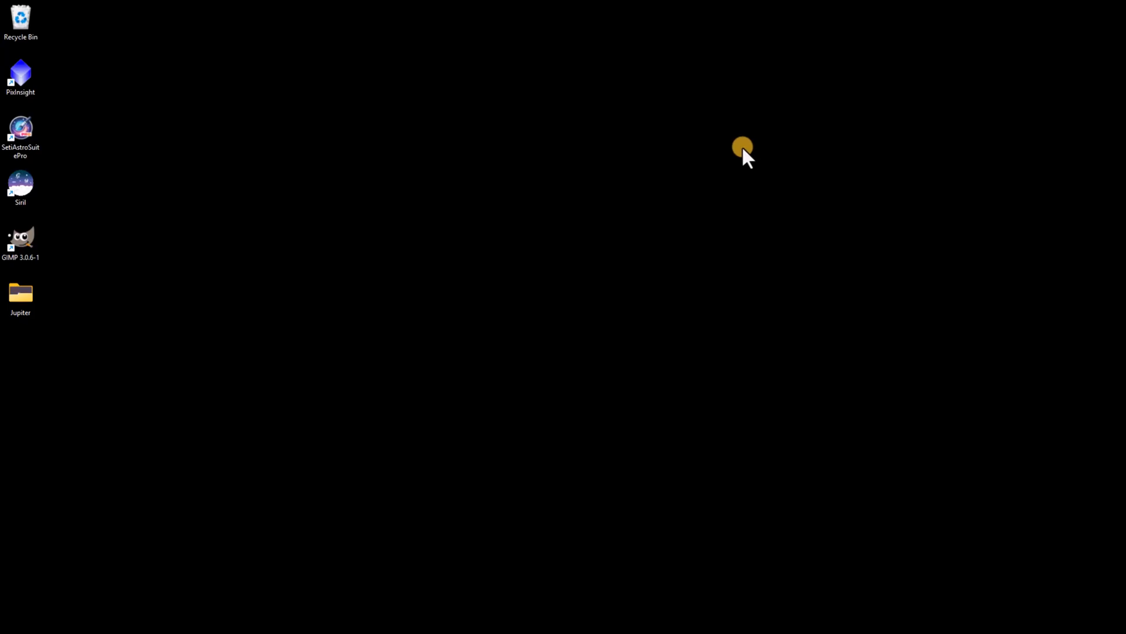
# Start GIMP, open jupiter_moons.tif from the recent files, and view it at 200%
pyautogui.doubleClick(28, 243)
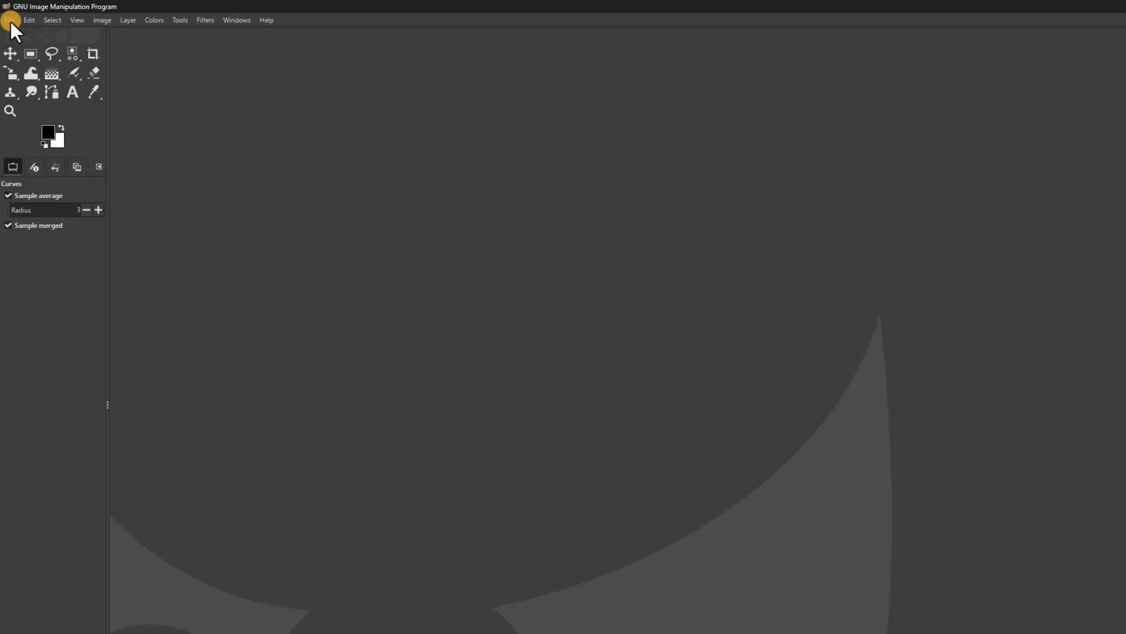
pyautogui.click(10, 23)
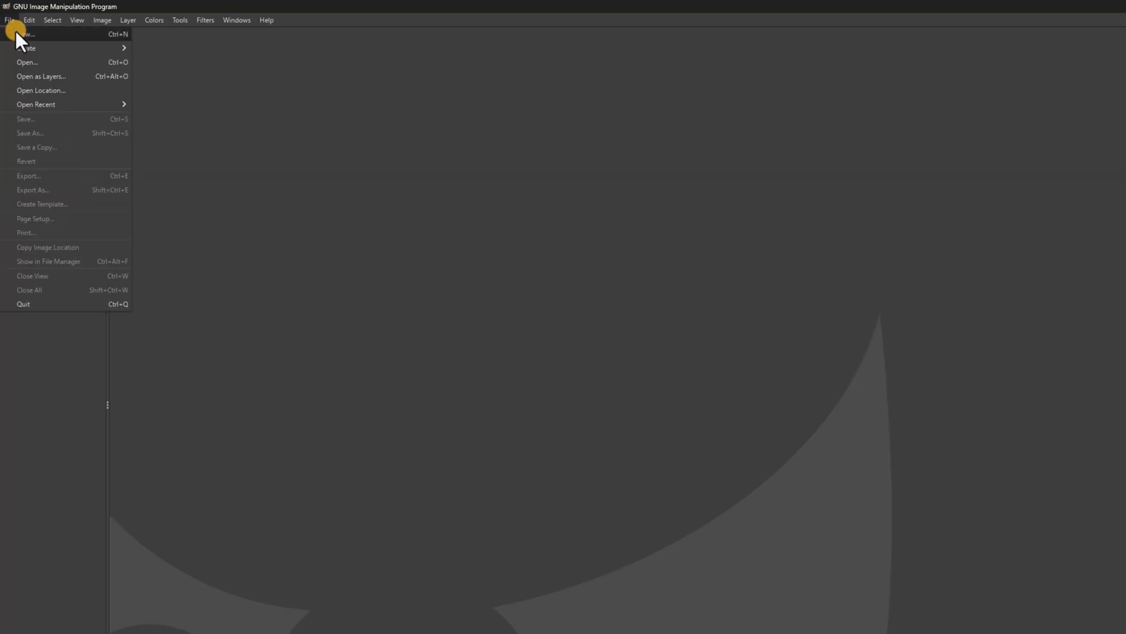
pyautogui.click(35, 61)
pyautogui.click(546, 203)
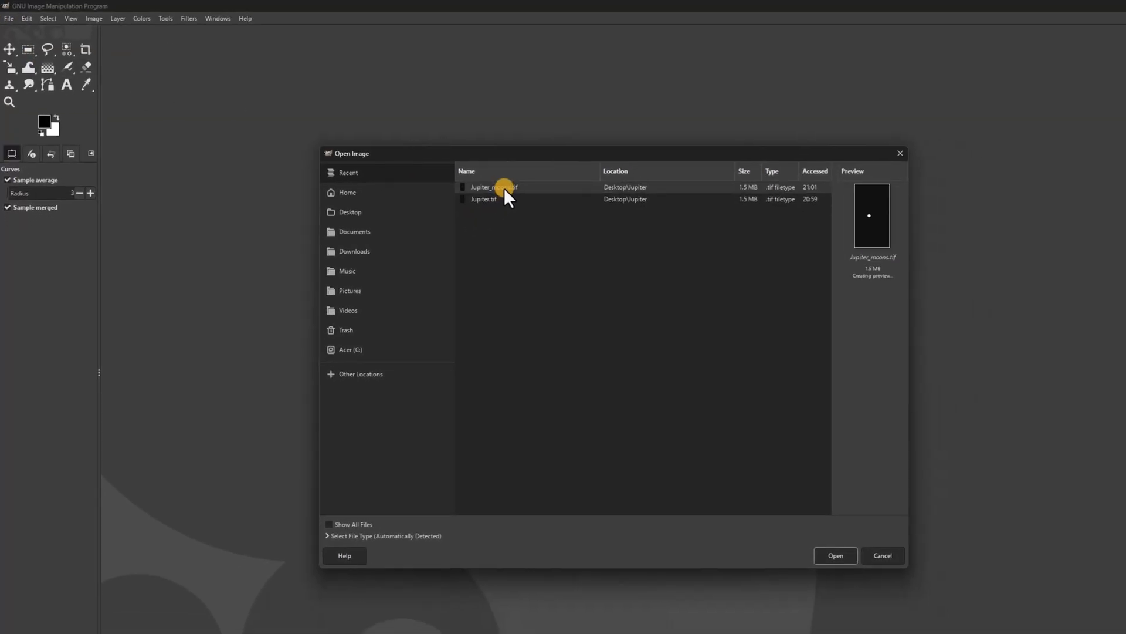
pyautogui.click(837, 555)
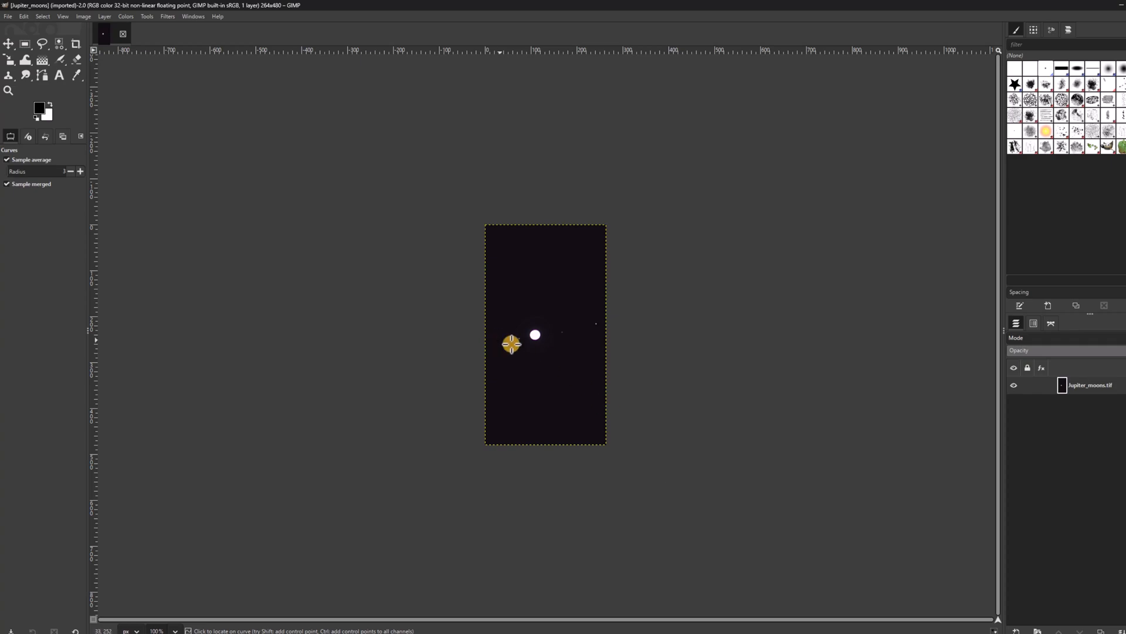
pyautogui.click(175, 629)
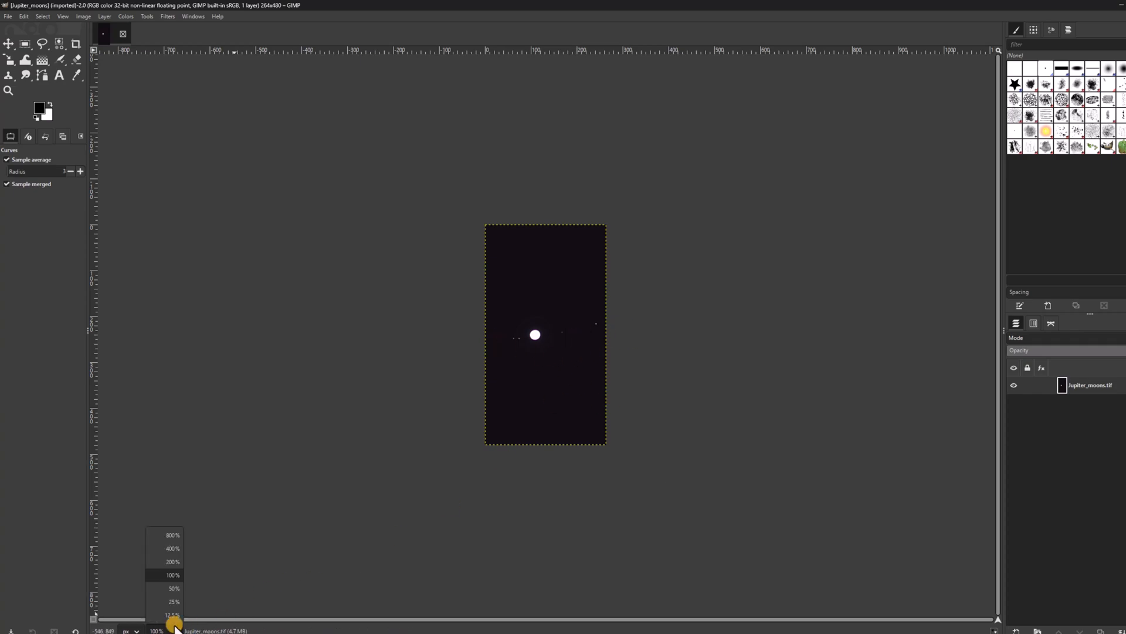
pyautogui.click(172, 561)
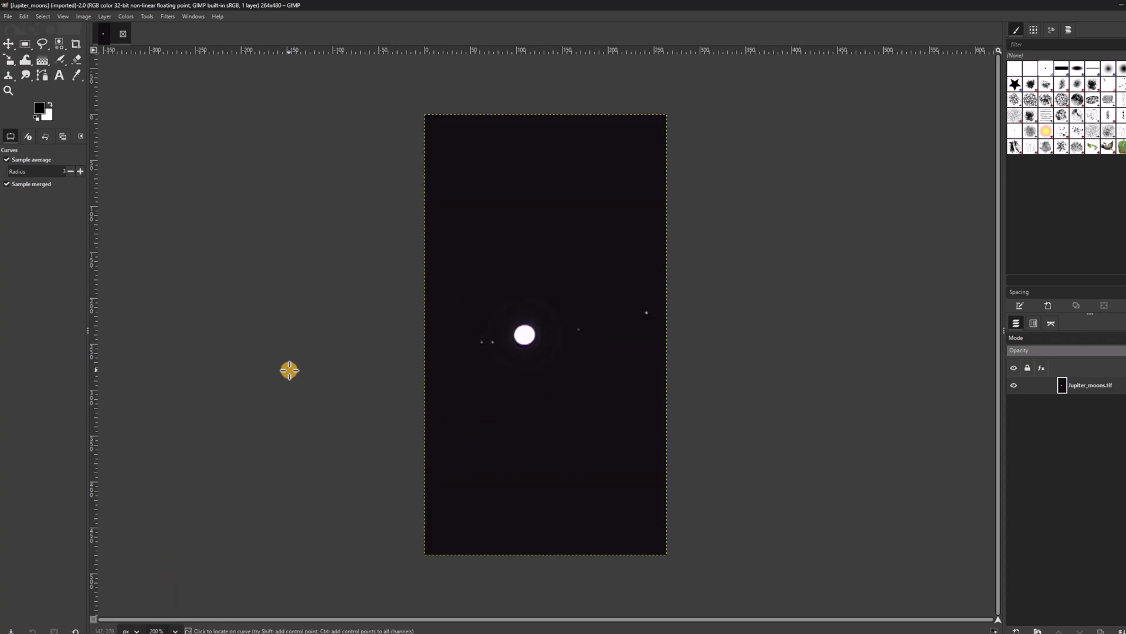
# Add jupiter.tif from the Jupiter folder as a new layer above the moons image
pyautogui.click(7, 16)
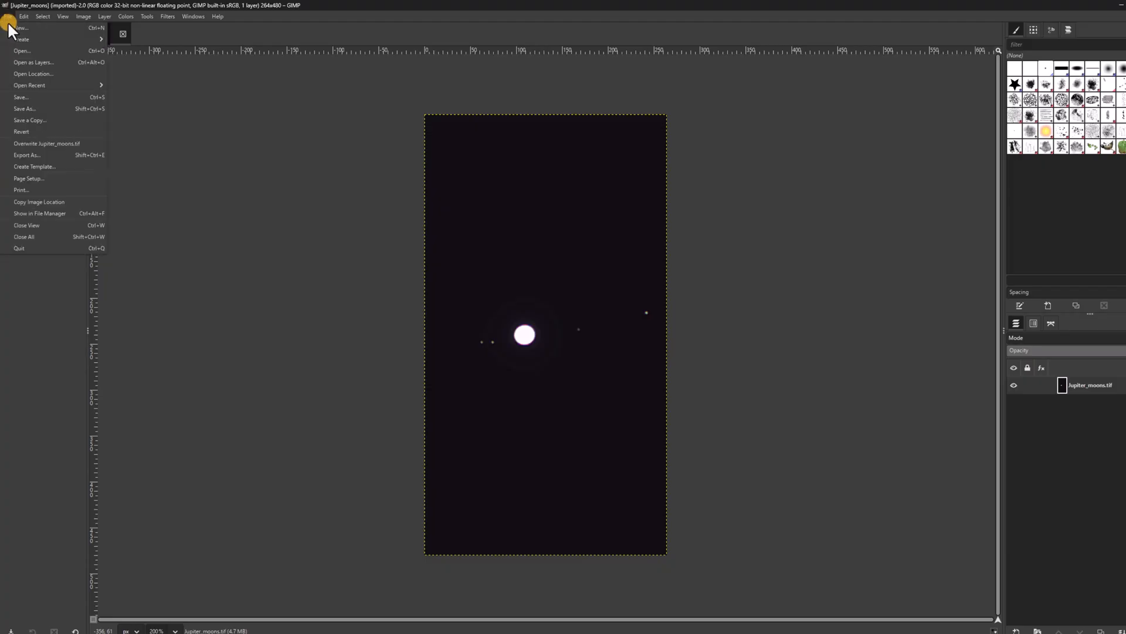
pyautogui.click(36, 61)
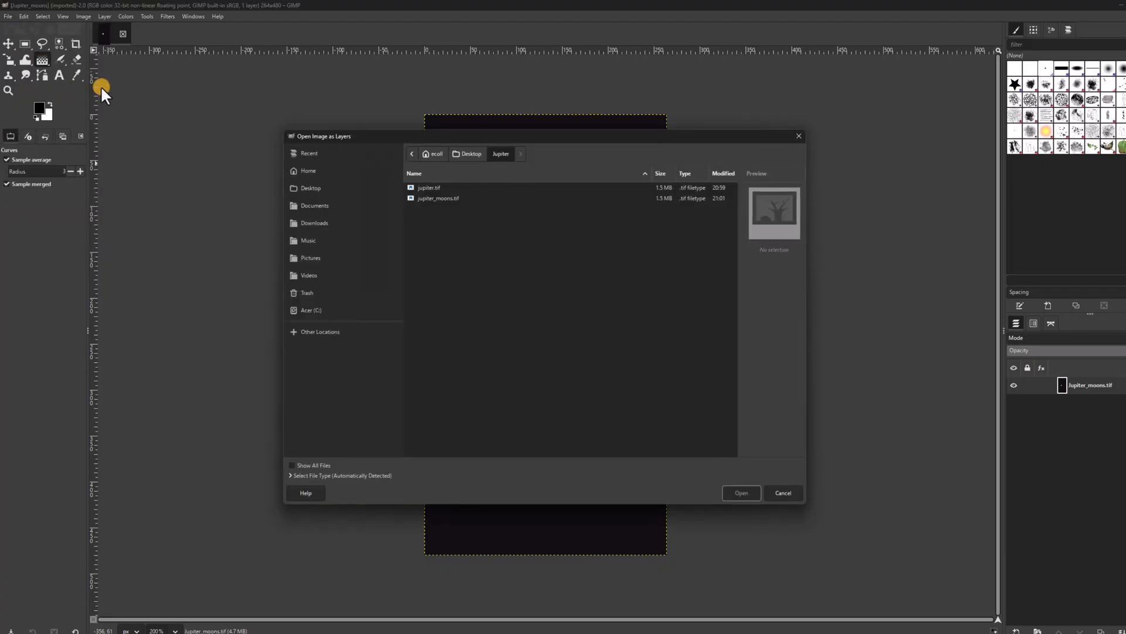
pyautogui.click(440, 188)
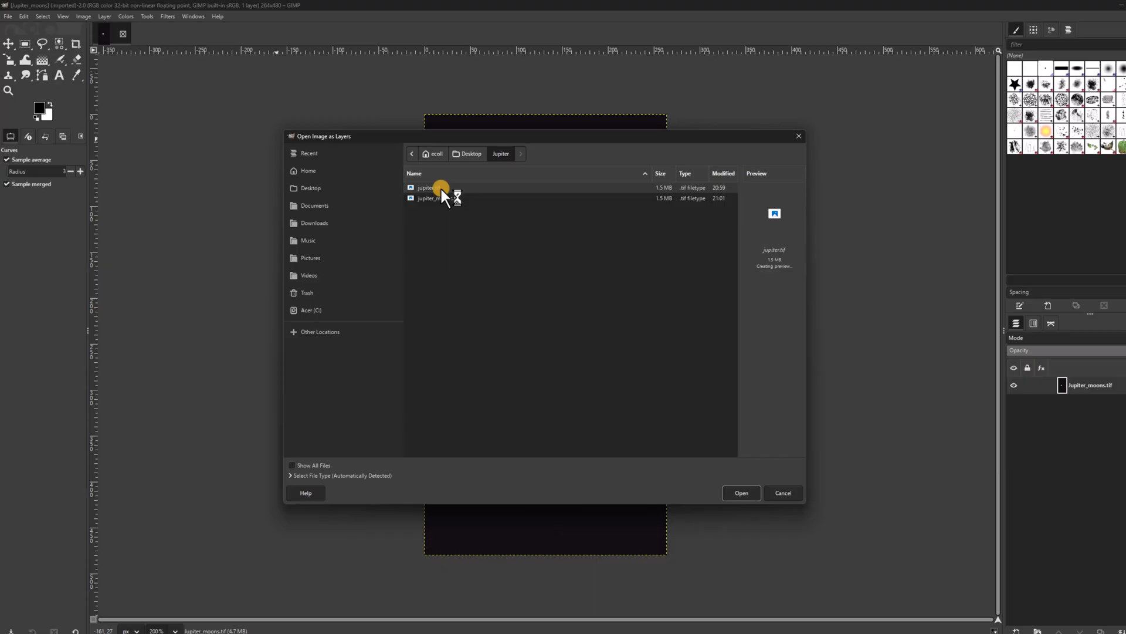
pyautogui.click(741, 493)
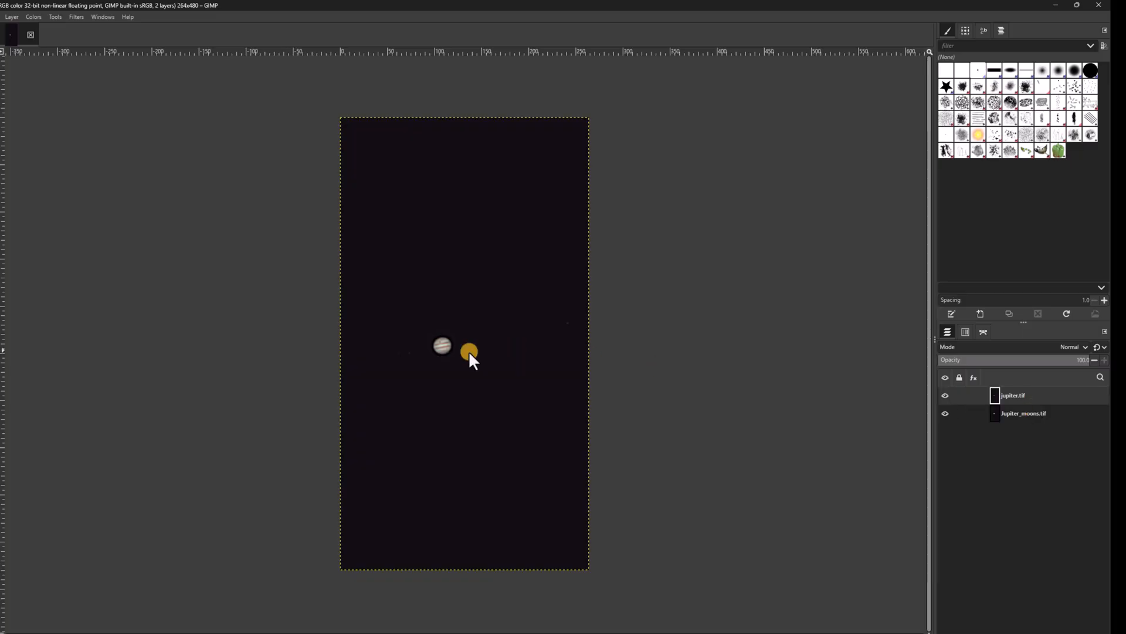
# Compare the two layers' planet positions by repeatedly hiding and showing the jupiter.tif layer
pyautogui.click(946, 396)
pyautogui.click(942, 396)
pyautogui.click(942, 396)
pyautogui.click(940, 395)
pyautogui.click(940, 395)
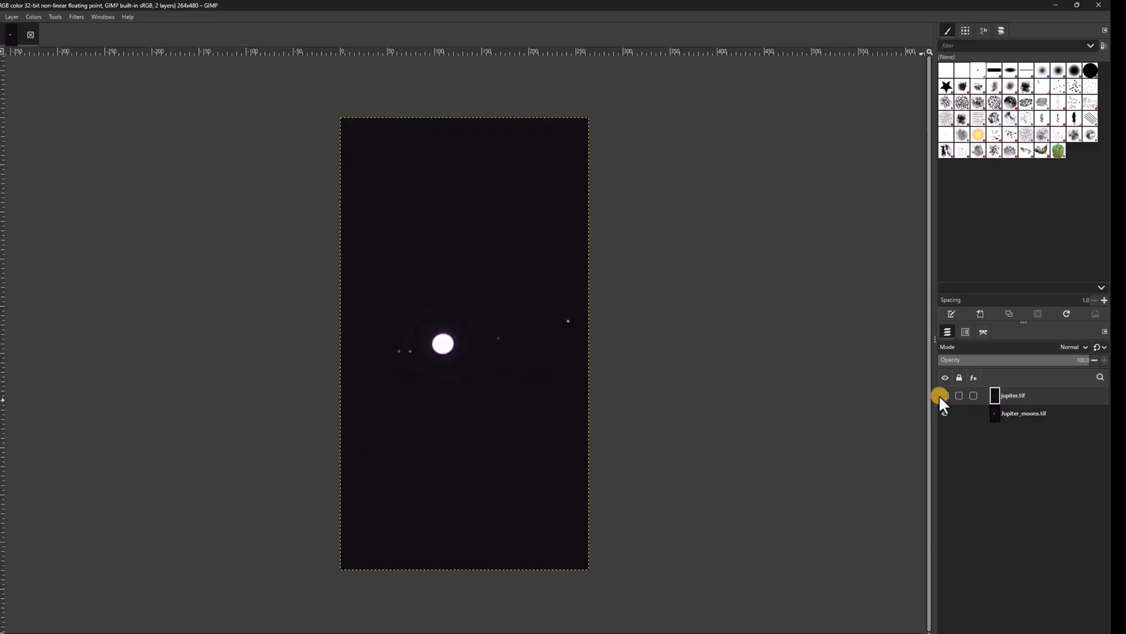
pyautogui.click(940, 395)
pyautogui.click(939, 394)
pyautogui.click(939, 395)
pyautogui.click(942, 395)
pyautogui.click(943, 395)
# Lower the jupiter.tif layer's opacity to 89, move it to align with the planet beneath, and restore the opacity to 100
pyautogui.click(1083, 360)
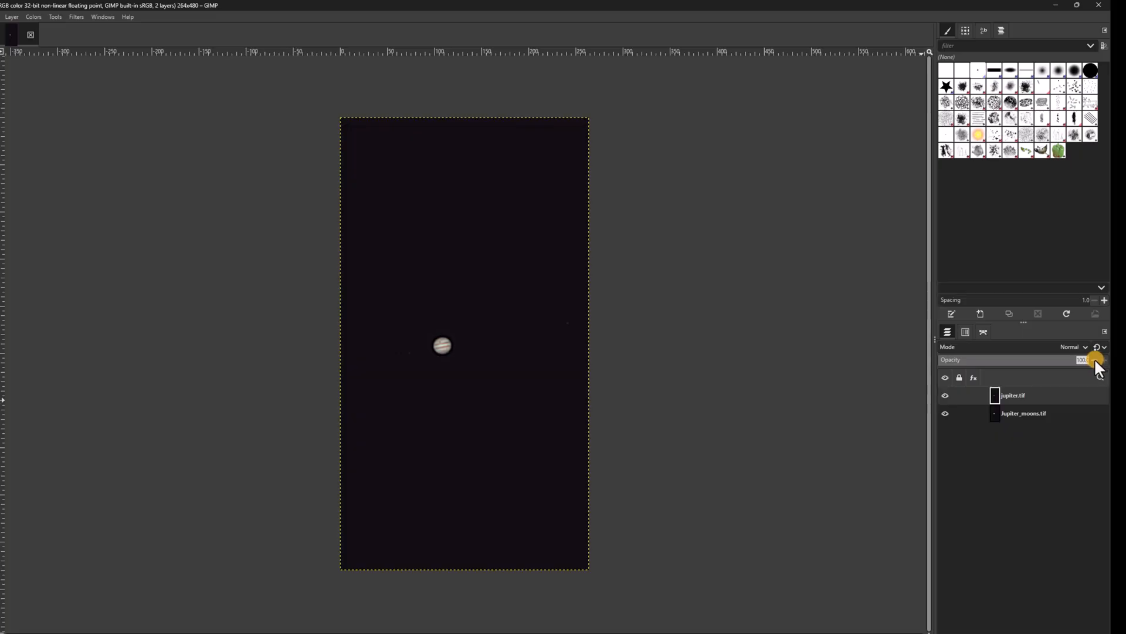
pyautogui.moveTo(1086, 359)
pyautogui.mouseDown()
pyautogui.moveTo(963, 358)
pyautogui.moveTo(1074, 361)
pyautogui.mouseUp()
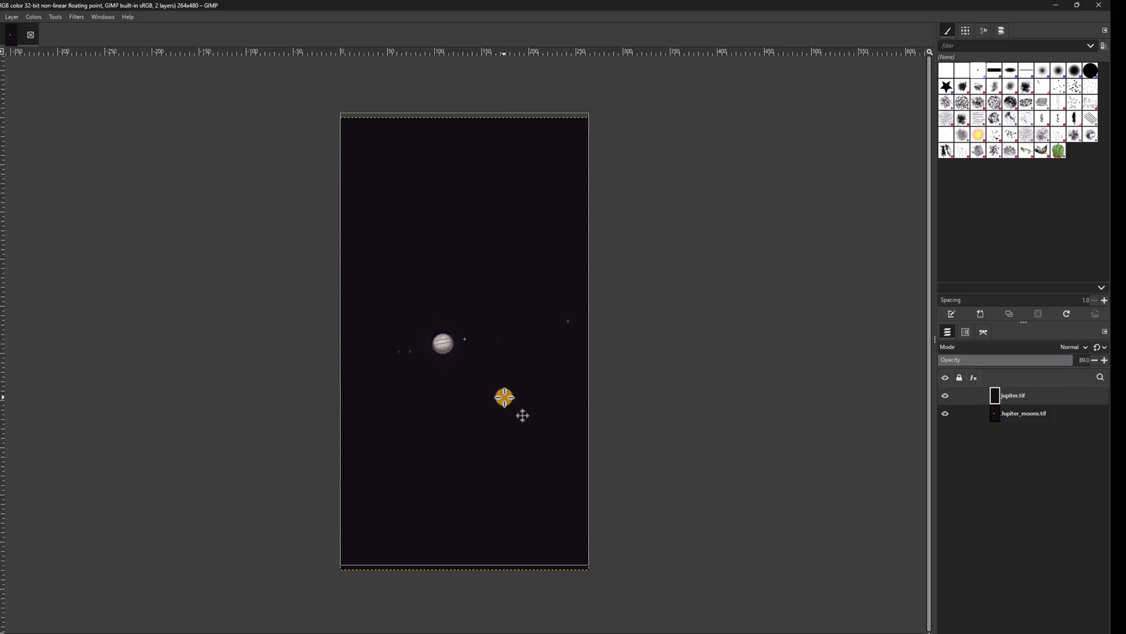
pyautogui.moveTo(522, 415); pyautogui.dragTo(505, 399)
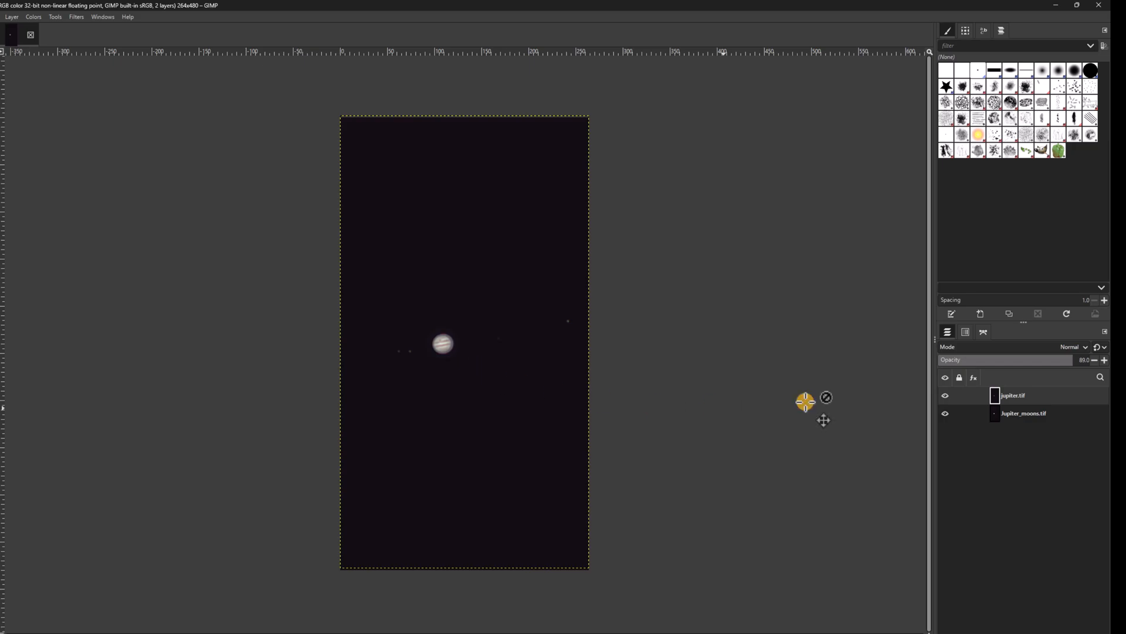
pyautogui.click(989, 360)
pyautogui.moveTo(988, 360); pyautogui.dragTo(1103, 353)
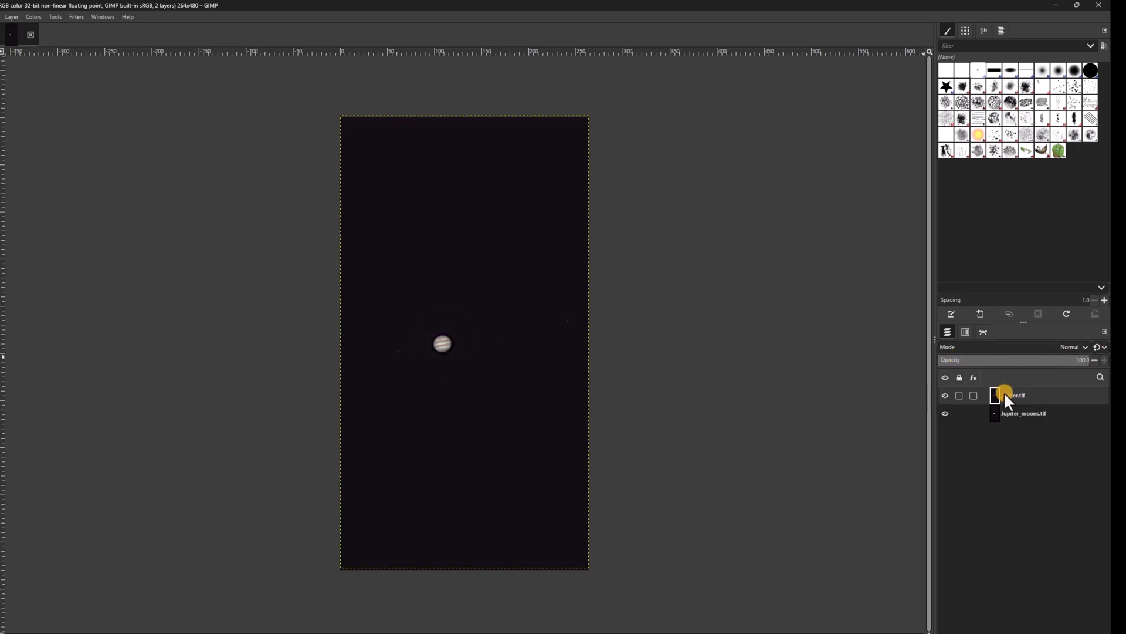
# Add a white (full opacity) layer mask to the jupiter.tif layer
pyautogui.rightClick(1008, 393)
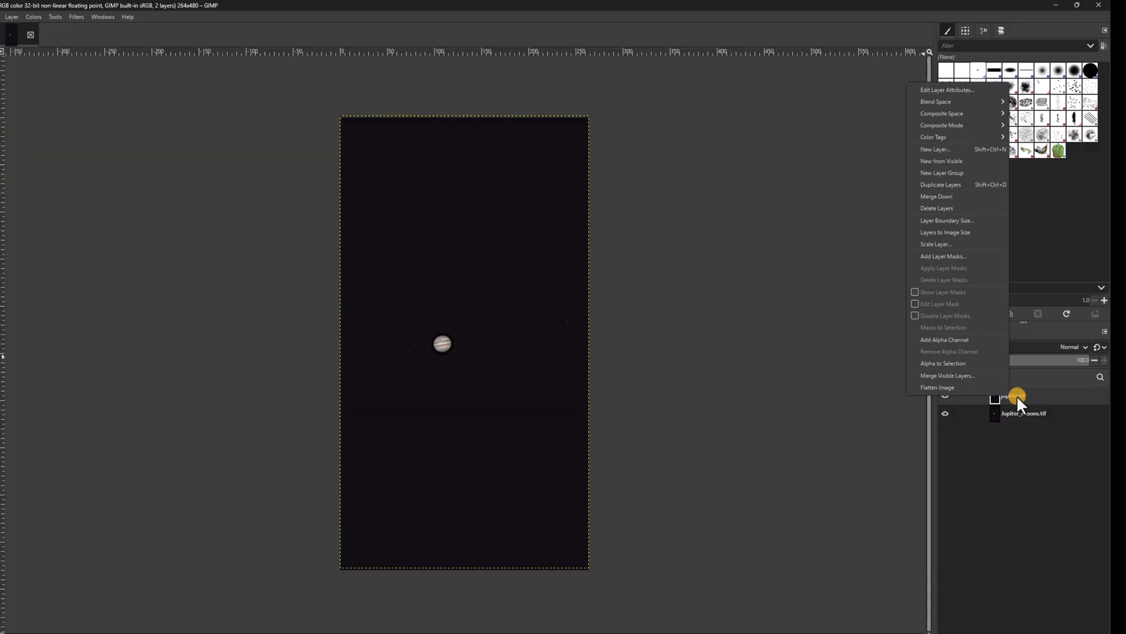
pyautogui.click(983, 257)
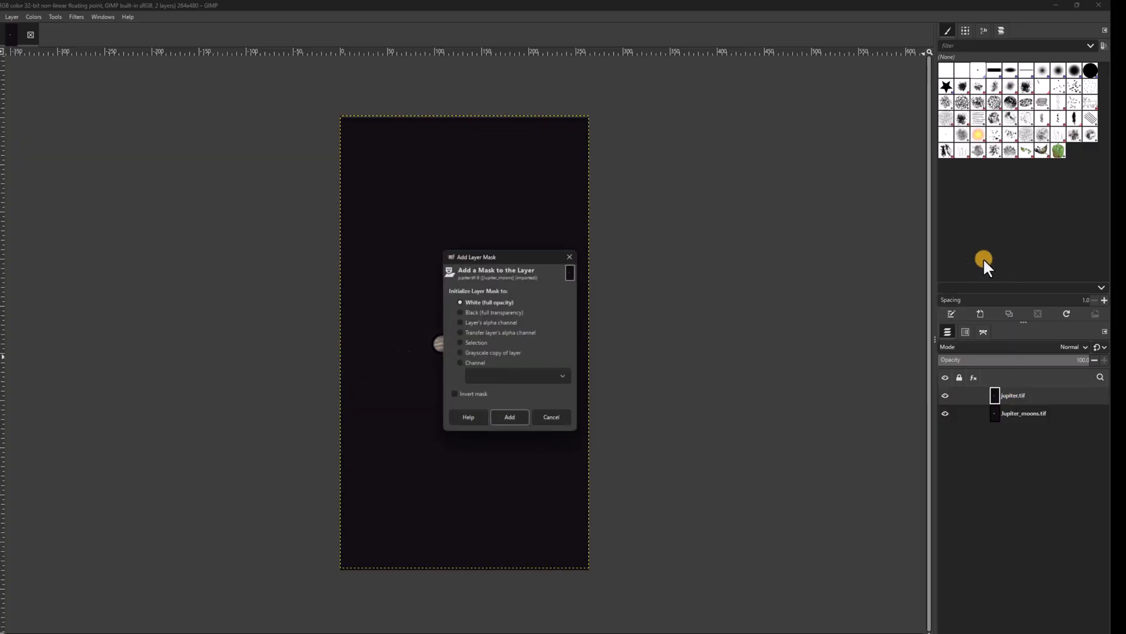
pyautogui.click(510, 421)
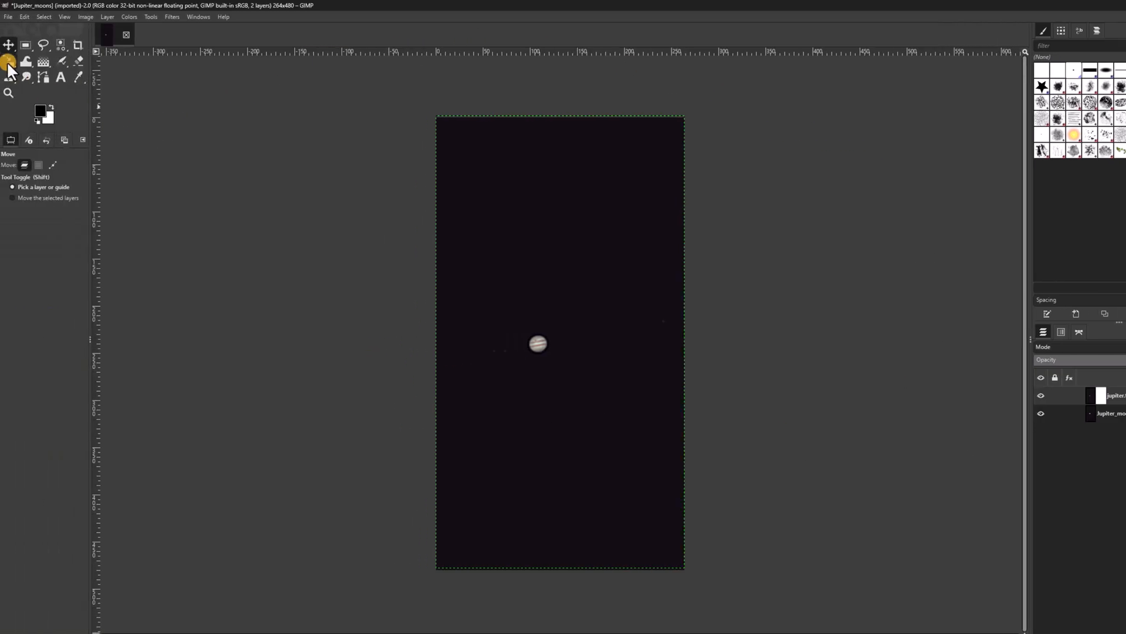
# Airbrush black at size 8 over the moons on the jupiter.tif mask, and create a new layer from the visible image
pyautogui.click(58, 60)
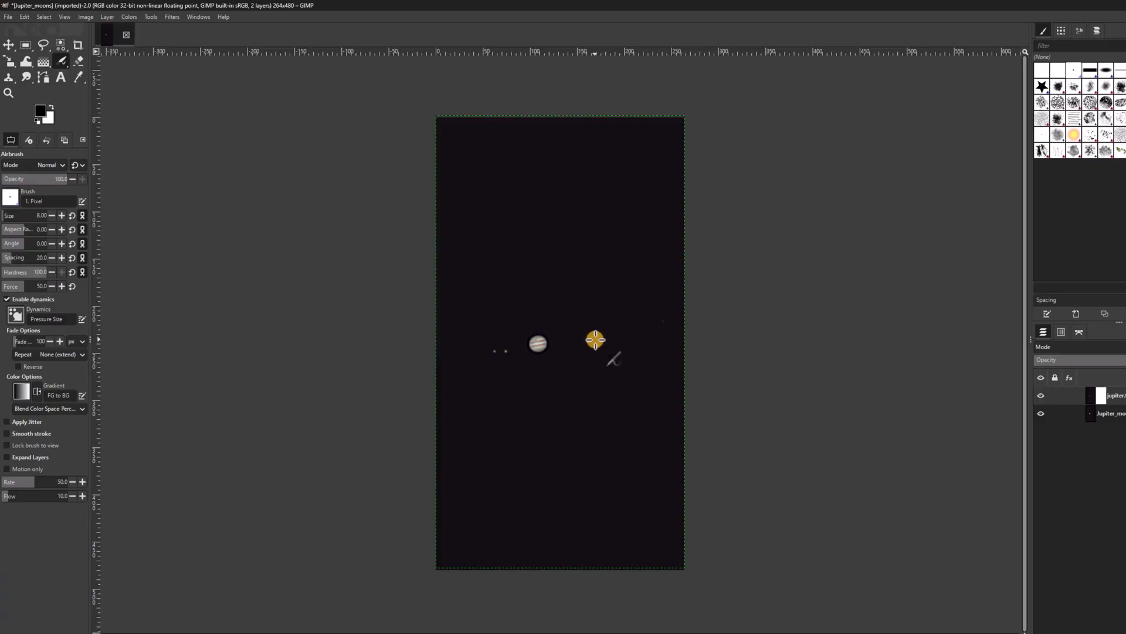
pyautogui.click(662, 323)
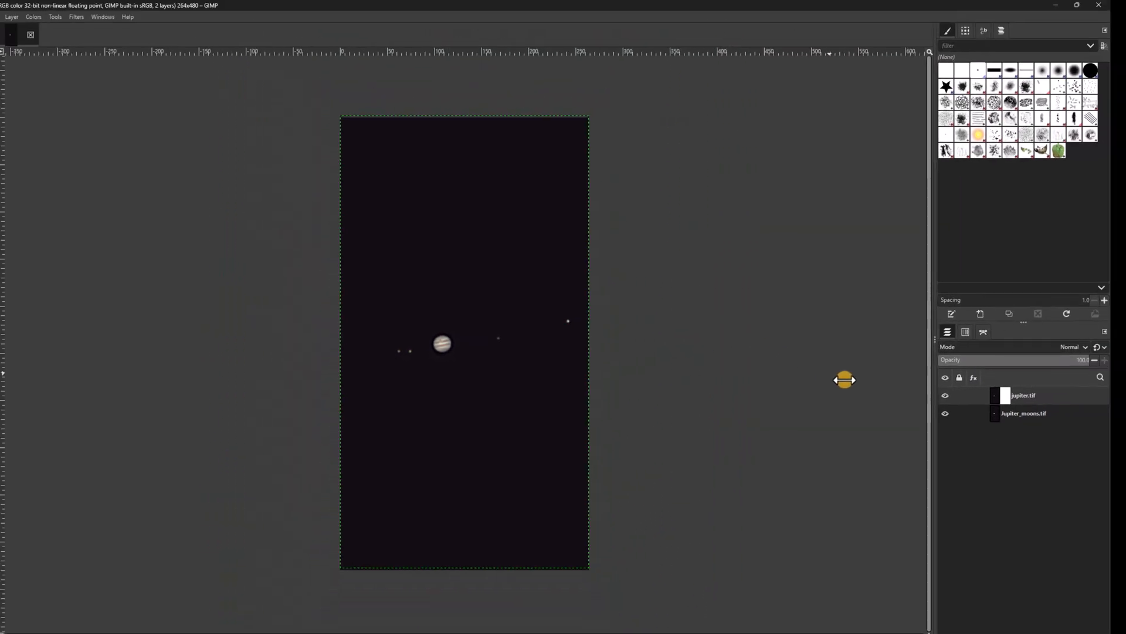
pyautogui.rightClick(1042, 393)
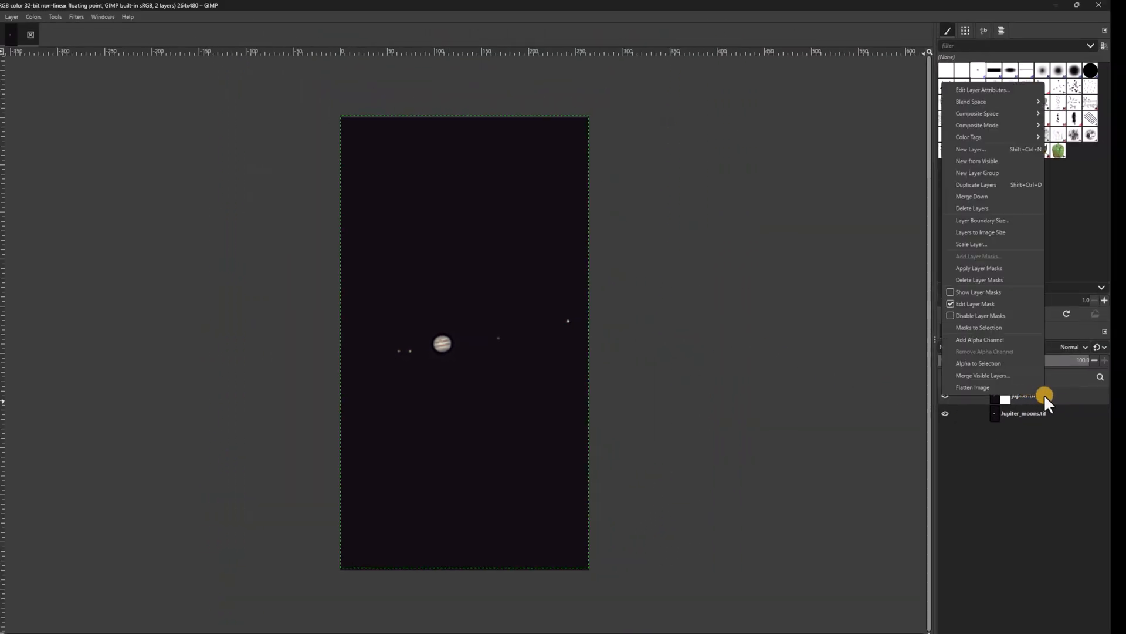
pyautogui.click(1003, 162)
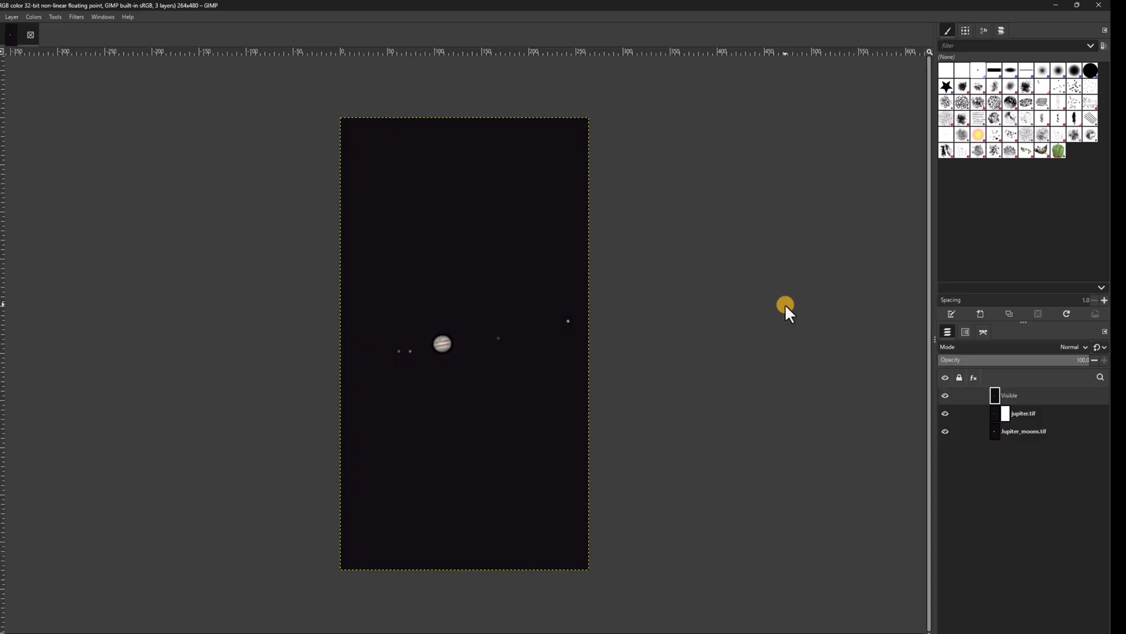
# Darken the Visible layer's background with Curves, adding a shadow point at input 15.00 and output 8.01 on the Value channel
pyautogui.click(34, 17)
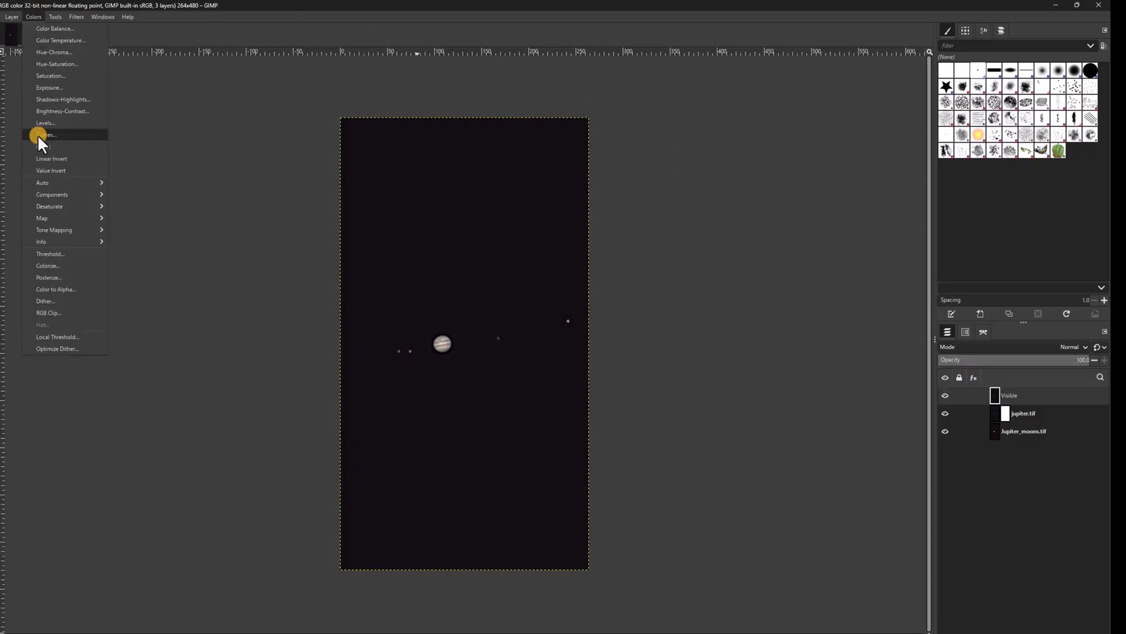
pyautogui.click(41, 135)
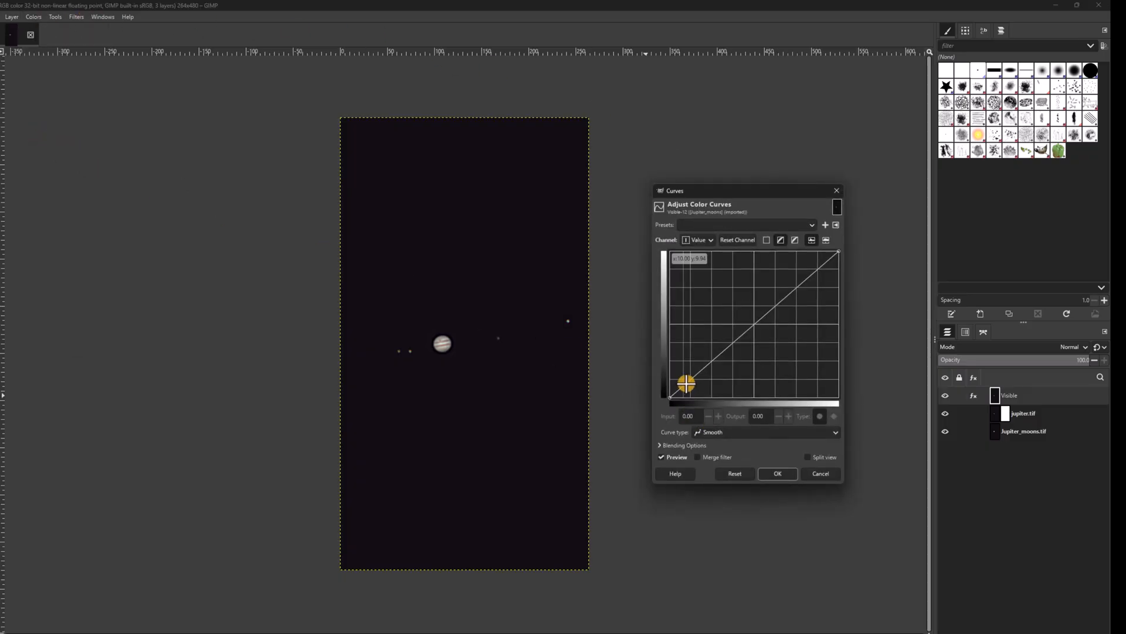
pyautogui.moveTo(687, 383); pyautogui.dragTo(695, 387)
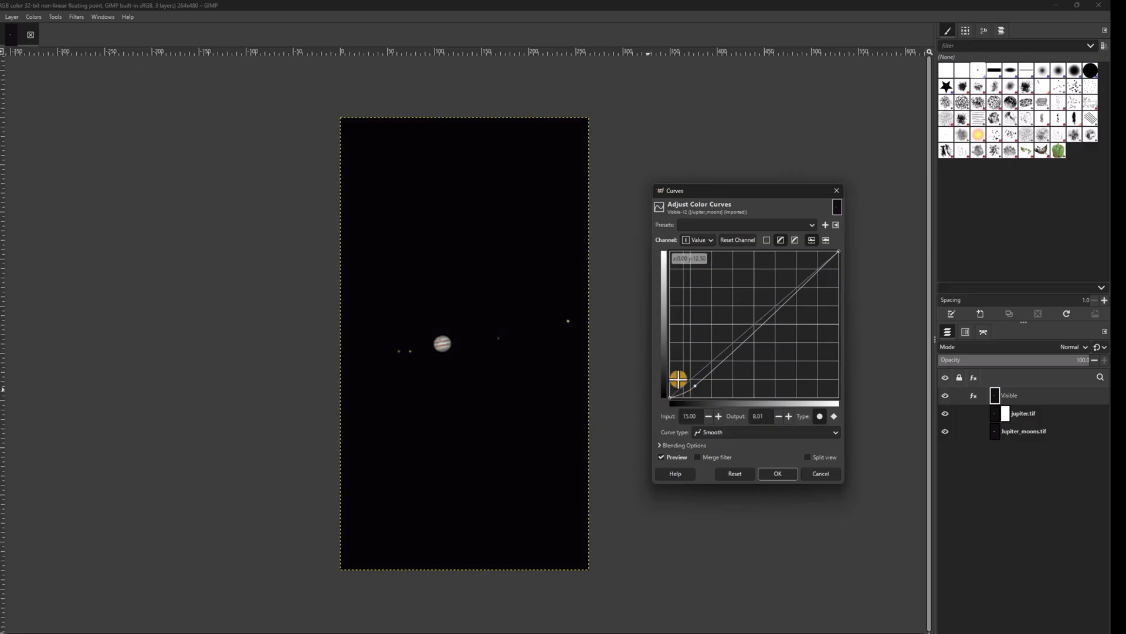
pyautogui.click(782, 473)
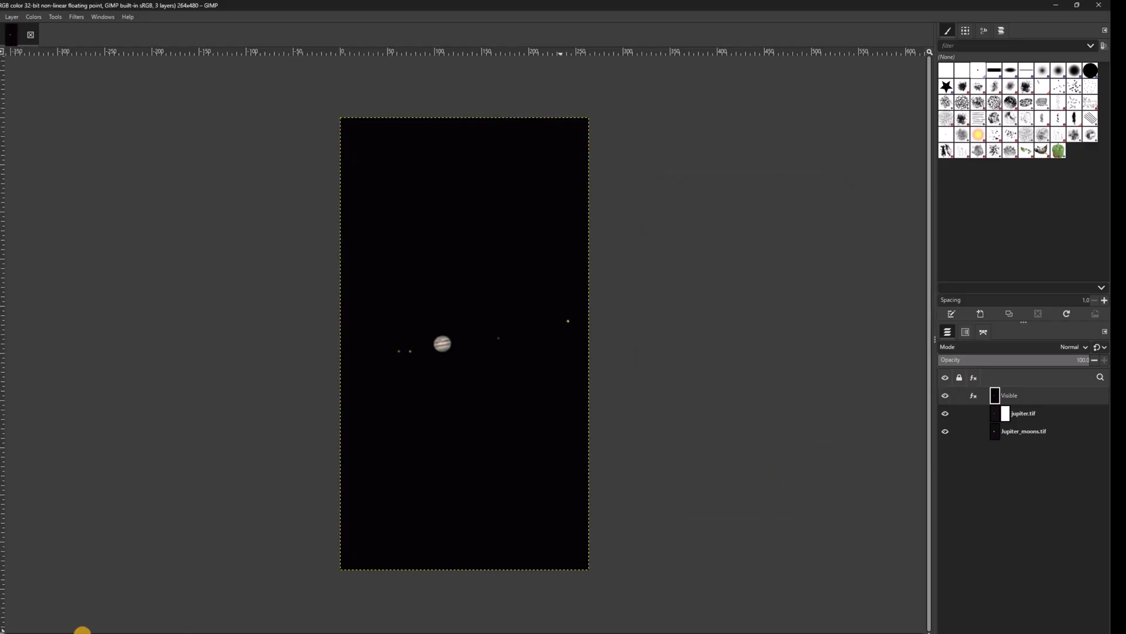
# Rotate the whole image by 180°
pyautogui.click(82, 631)
pyautogui.click(83, 590)
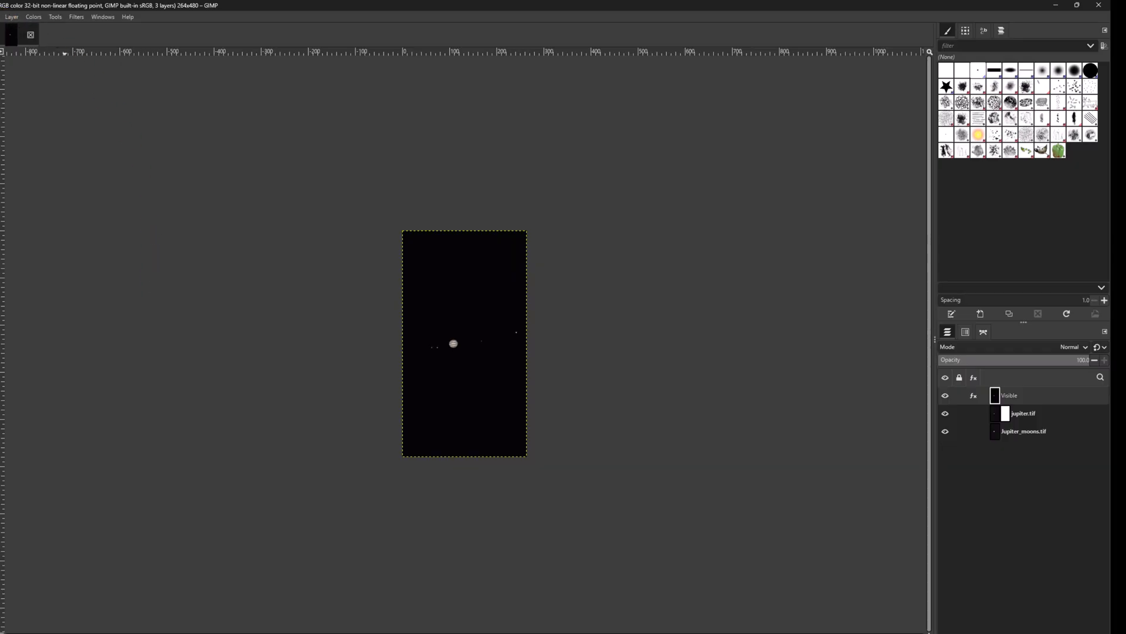
pyautogui.click(7, 16)
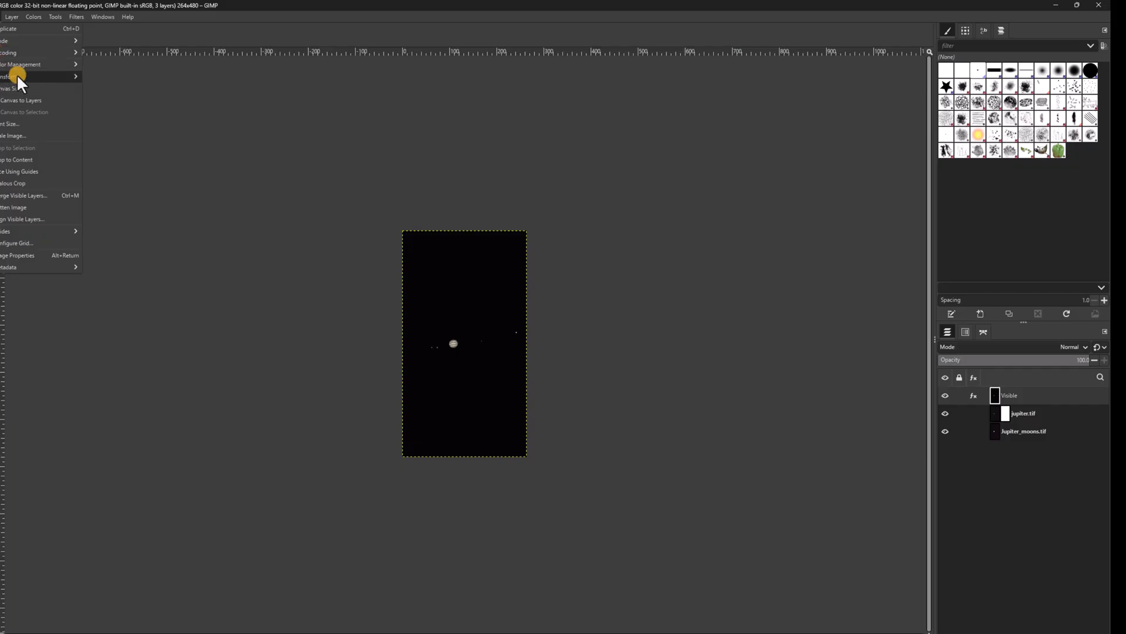
pyautogui.moveTo(16, 74)
pyautogui.click(110, 125)
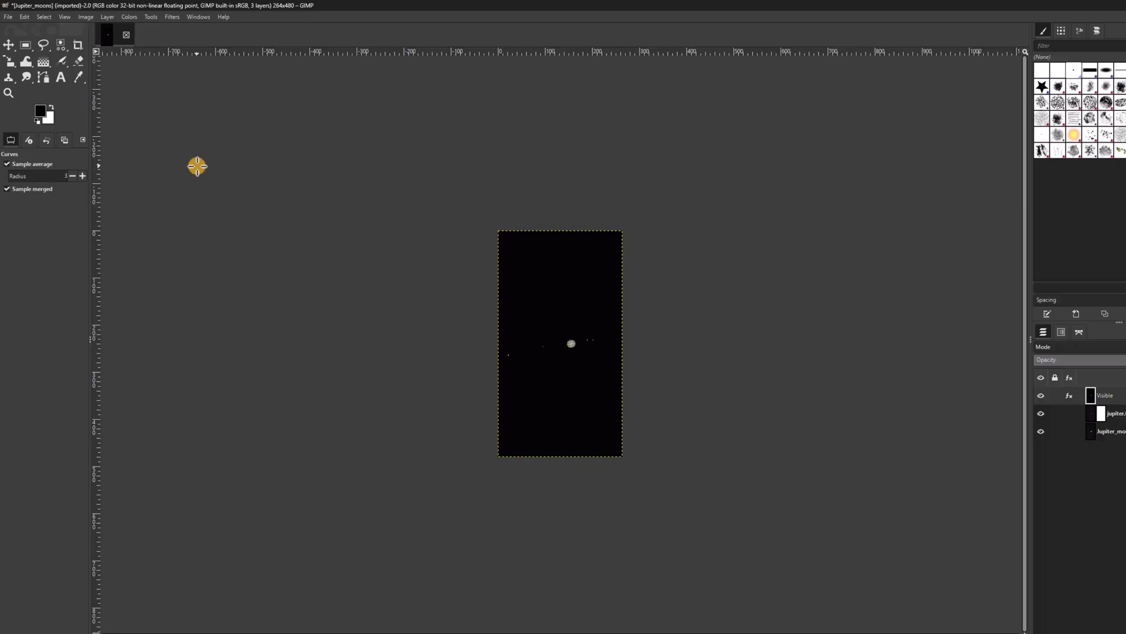
# Export the image to the Jupiter folder as a PNG image named Jupiter_final.png
pyautogui.click(8, 17)
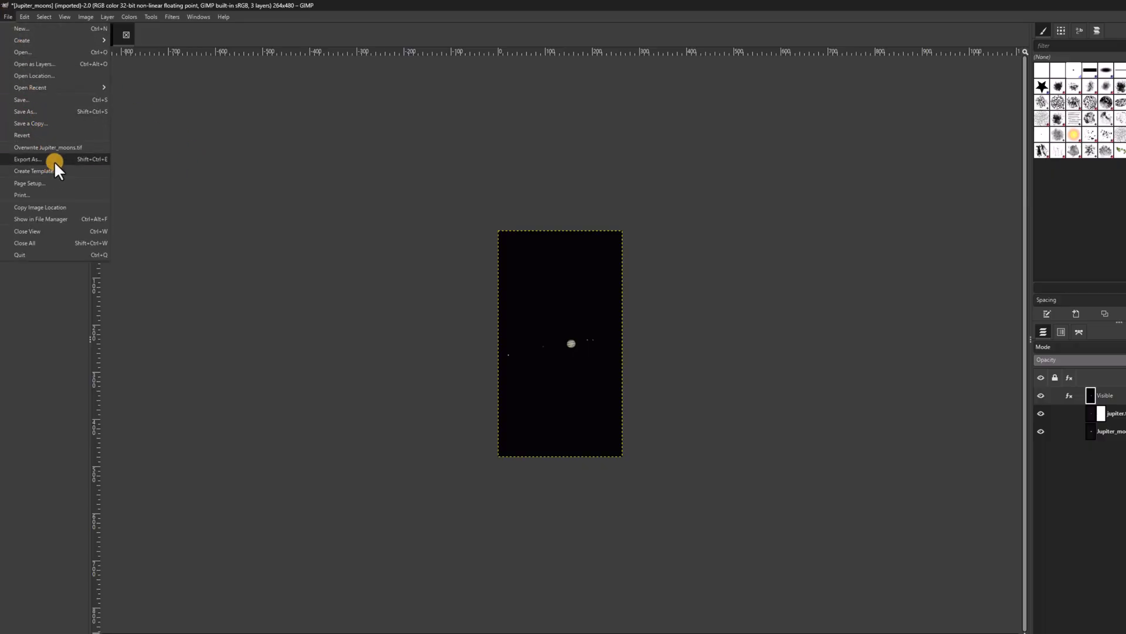
pyautogui.click(27, 159)
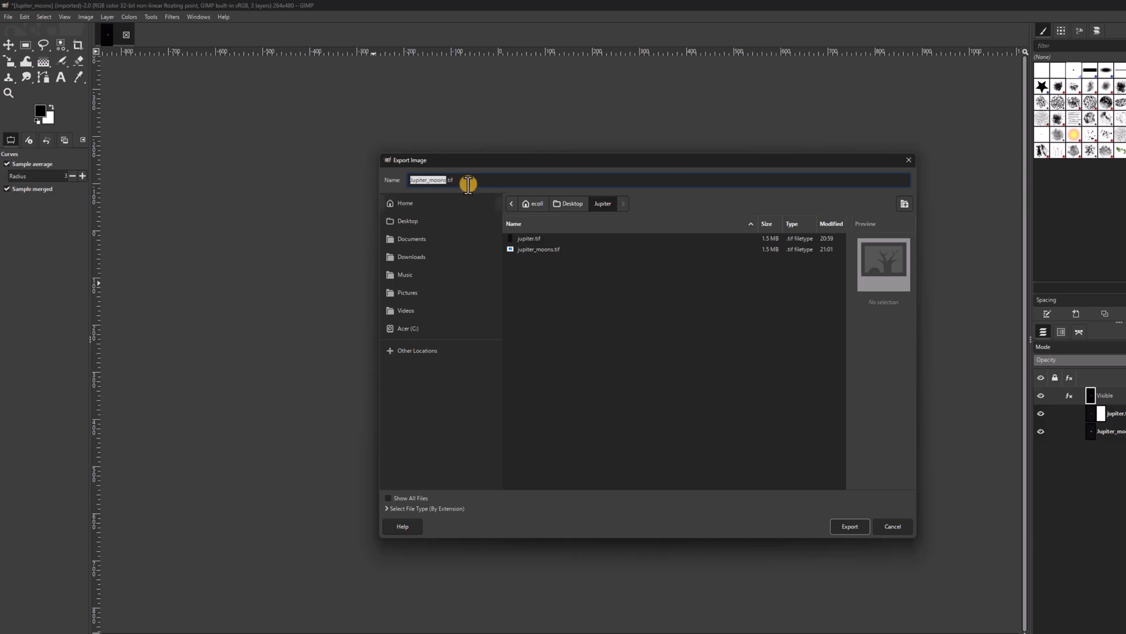
pyautogui.write('Ju')
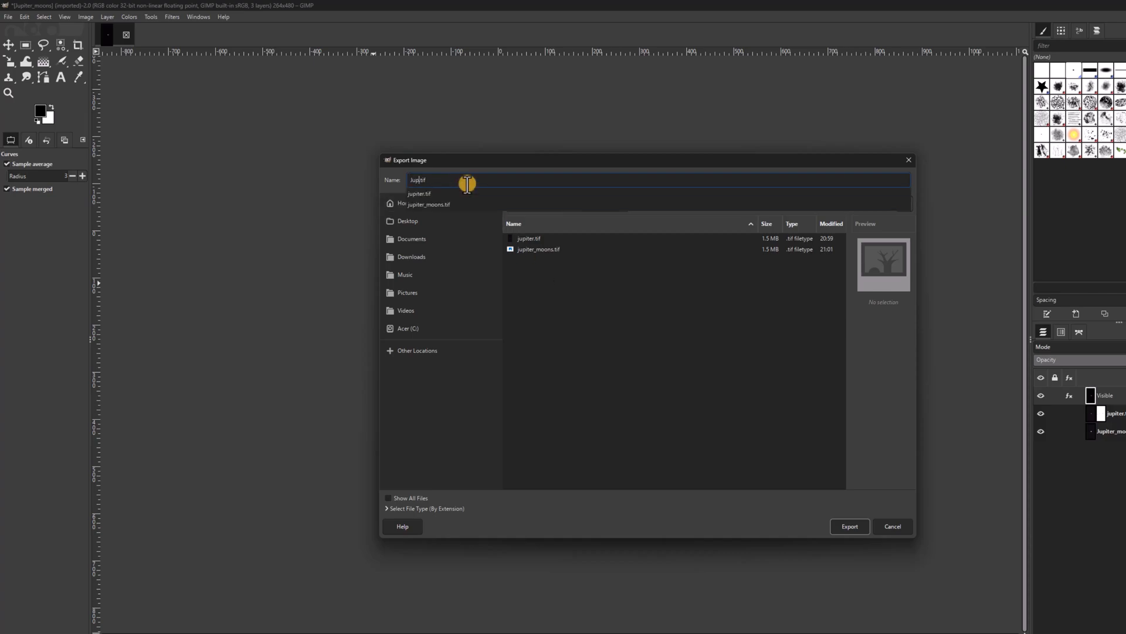
pyautogui.write('piter_final')
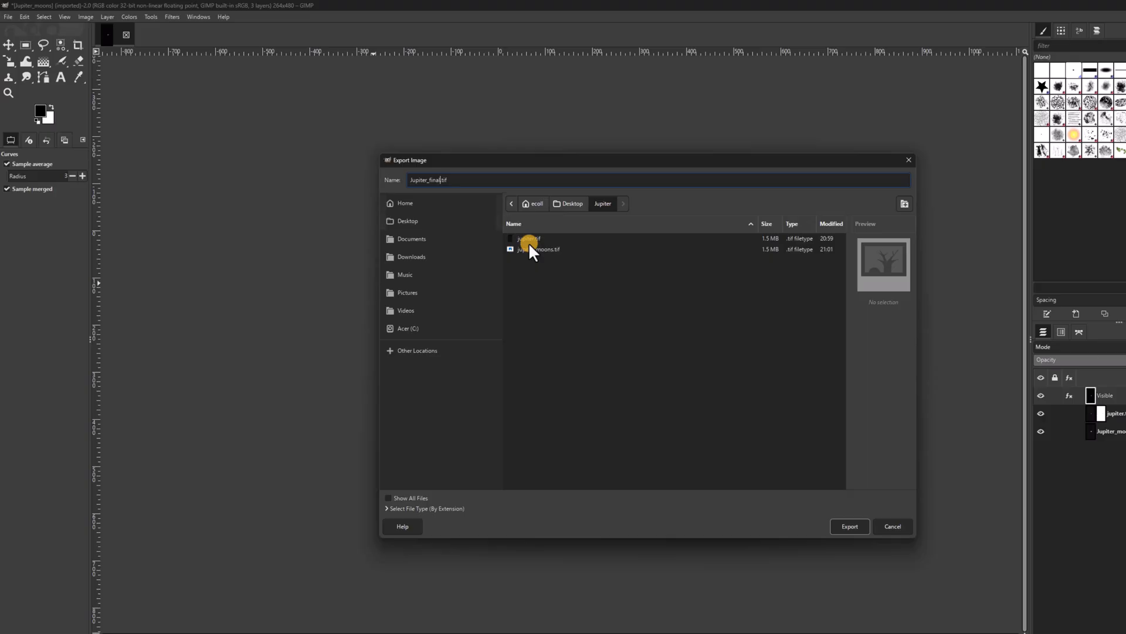
pyautogui.click(419, 509)
pyautogui.scroll(-2, 421, 491)
pyautogui.scroll(-4, 421, 493)
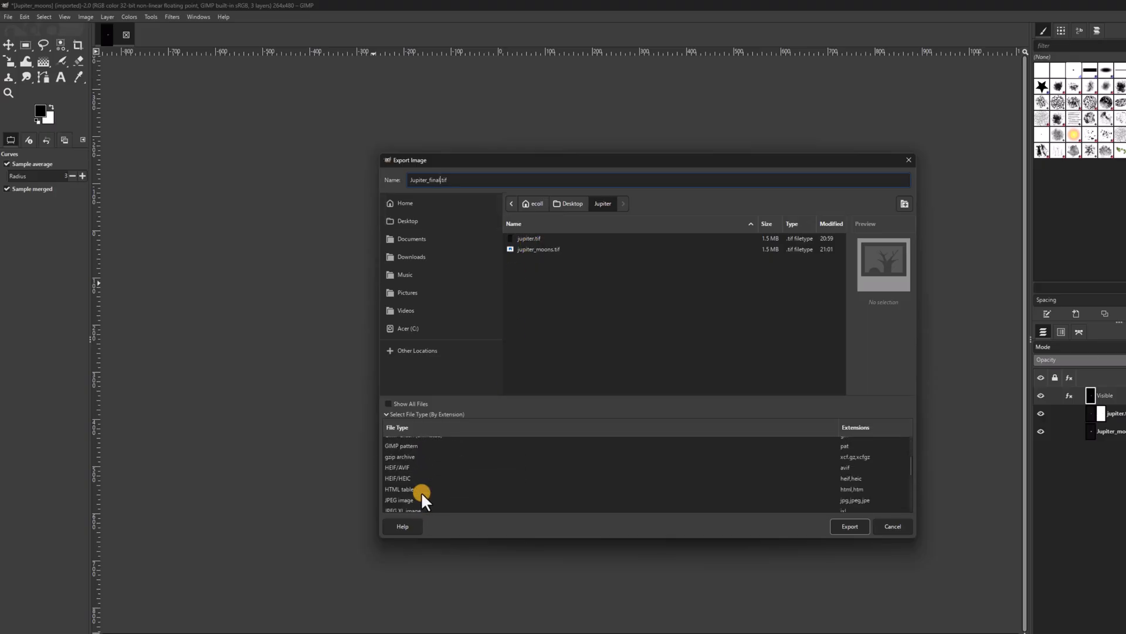
pyautogui.scroll(-4, 412, 480)
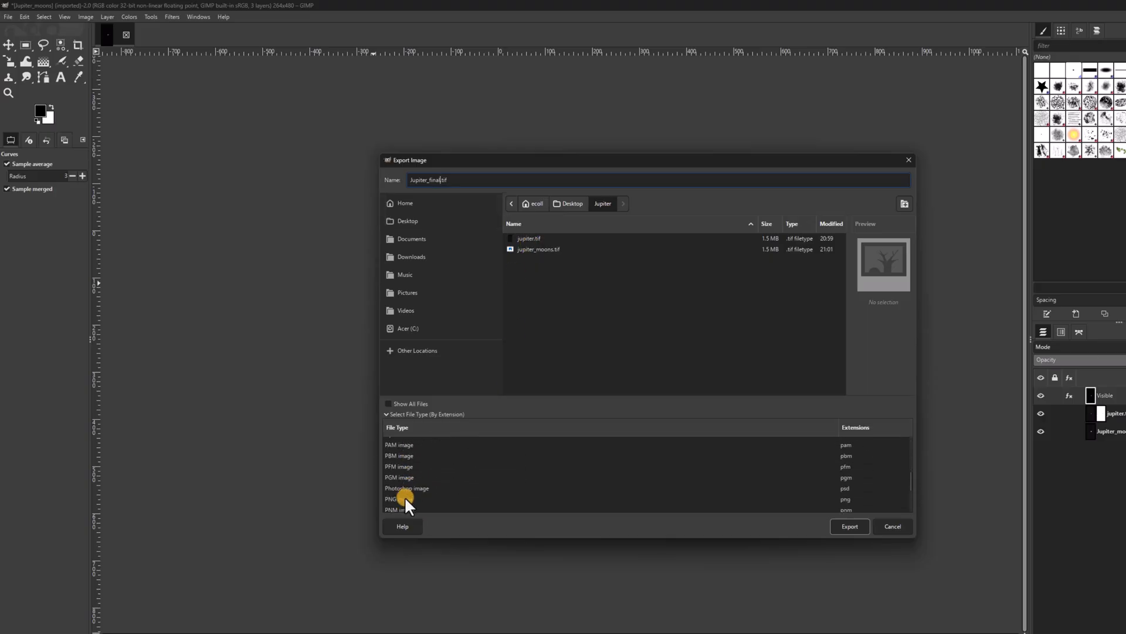
pyautogui.click(404, 499)
pyautogui.click(854, 528)
pyautogui.click(201, 315)
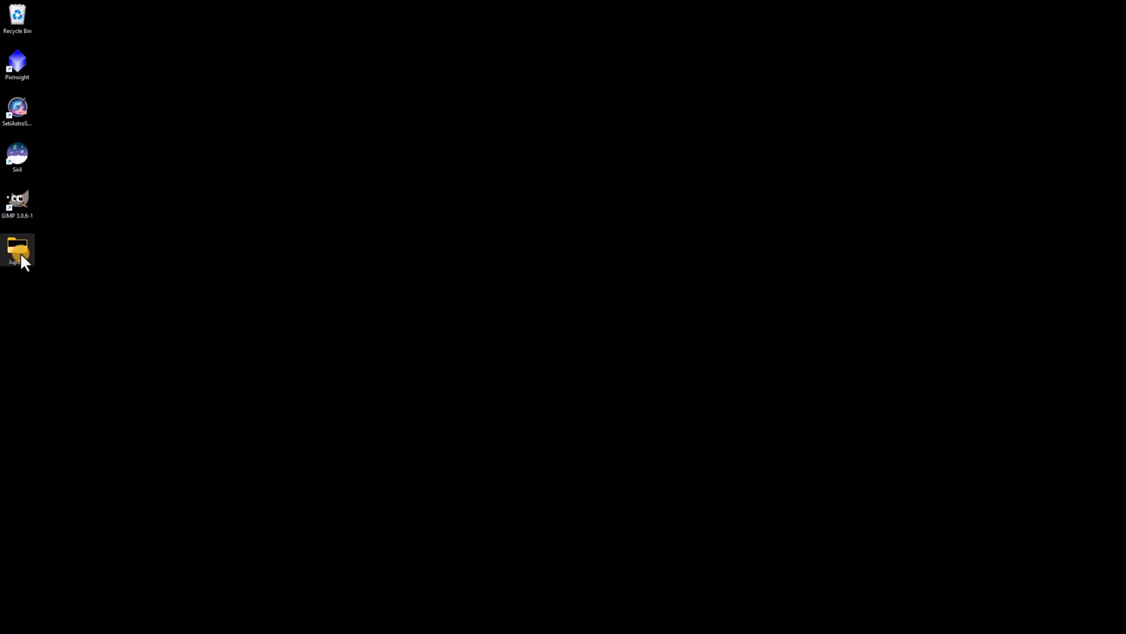
# Open Jupiter_final.png from the desktop's Jupiter folder in the image viewer and move the viewer window higher to inspect the picture
pyautogui.doubleClick(21, 253)
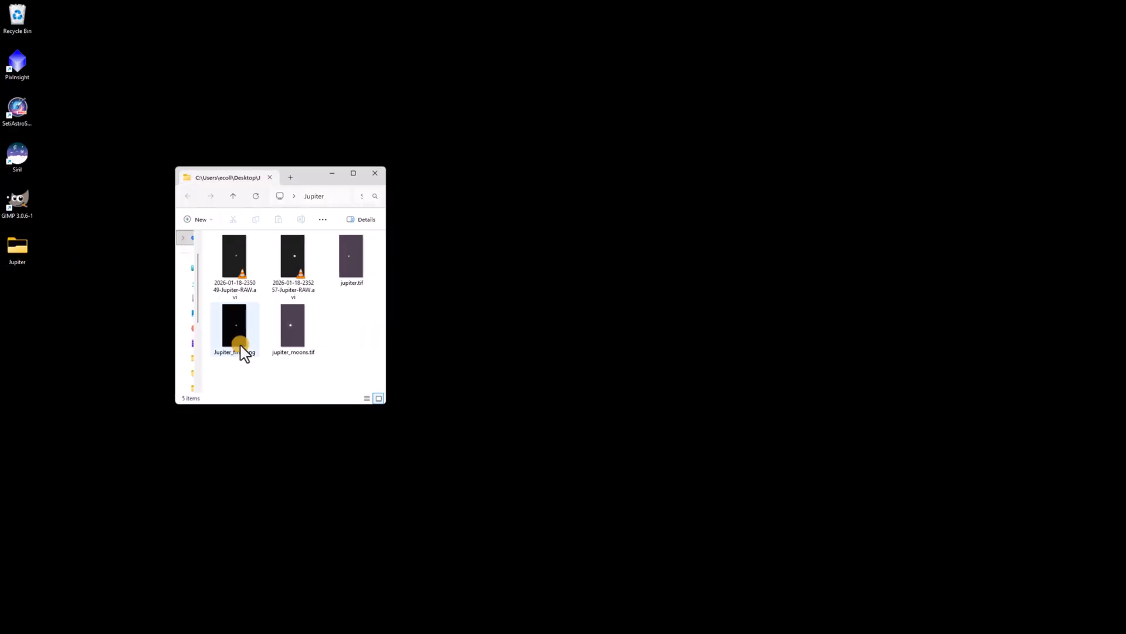
pyautogui.doubleClick(241, 346)
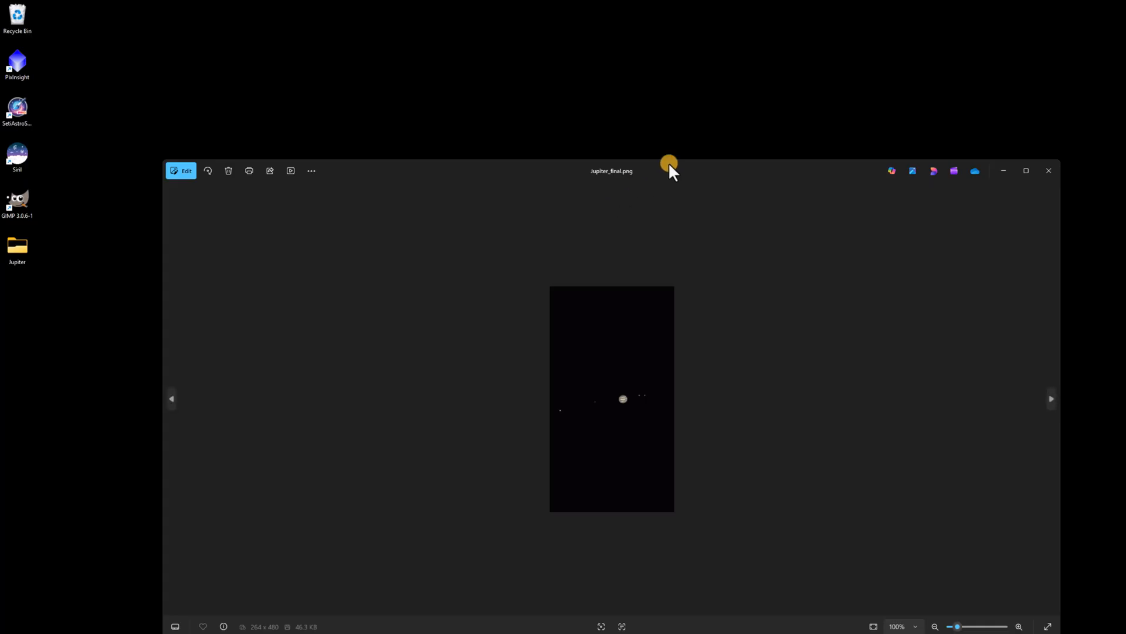
pyautogui.moveTo(669, 164); pyautogui.dragTo(643, 52)
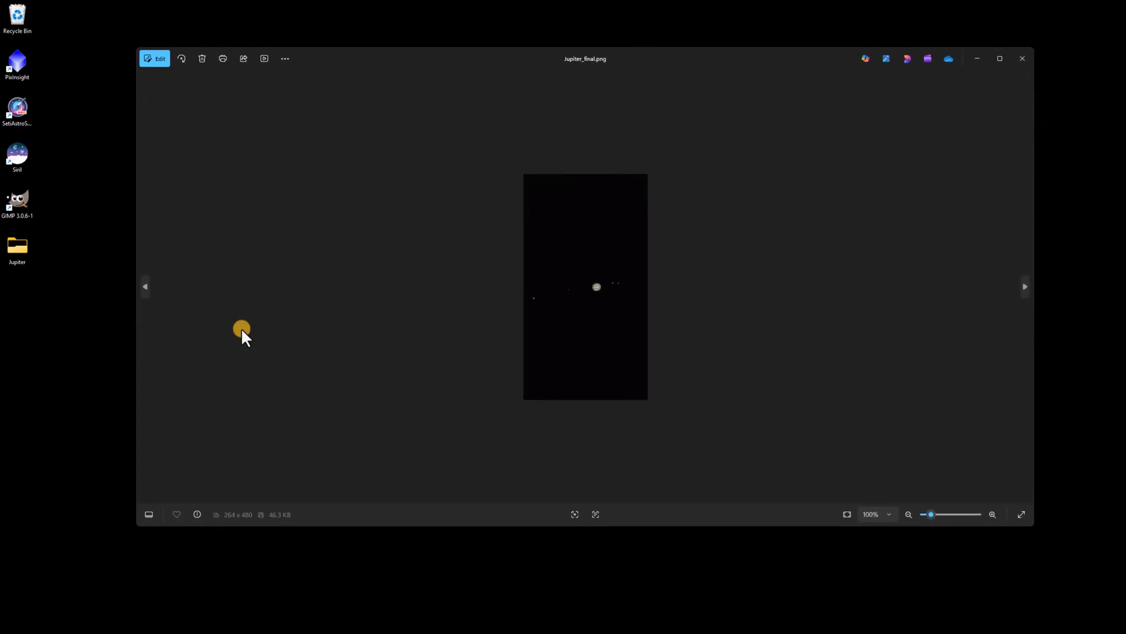